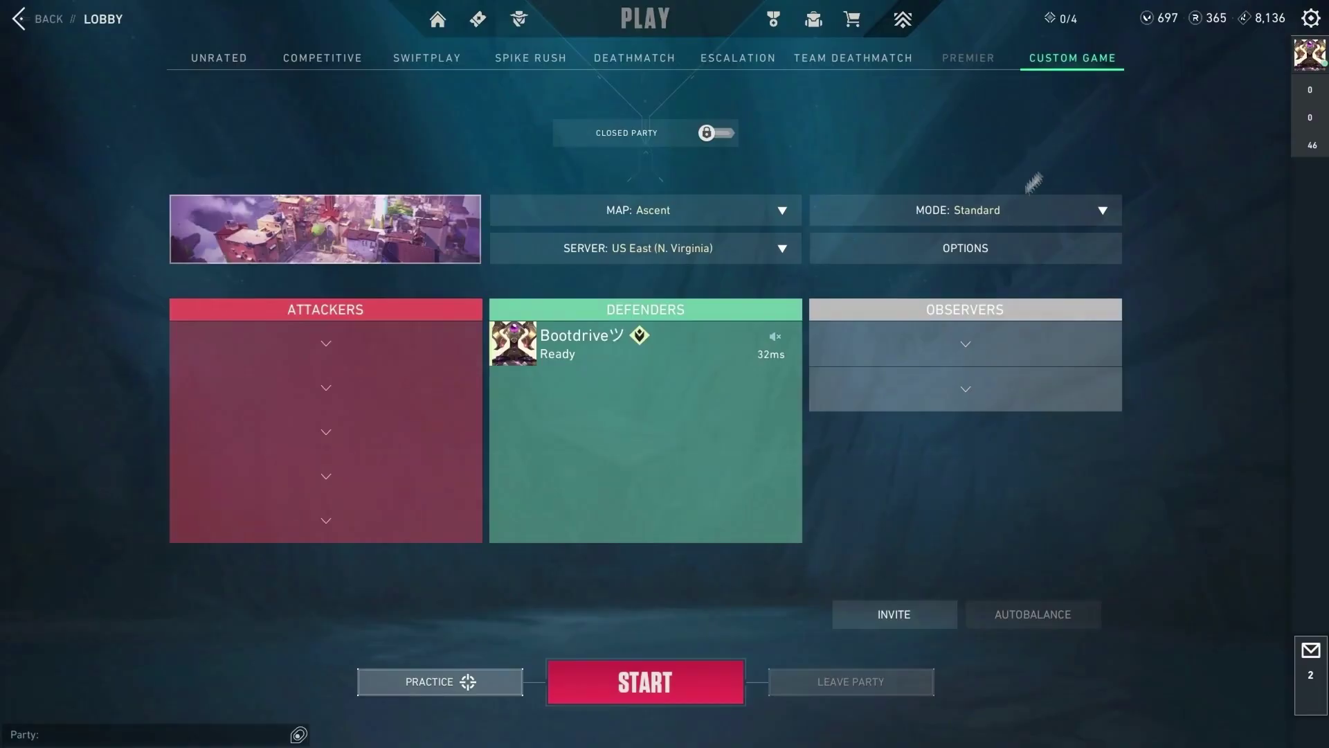
Turn on Allow Cheats and Play Out All Rounds in the custom game options, and close them
click(781, 368)
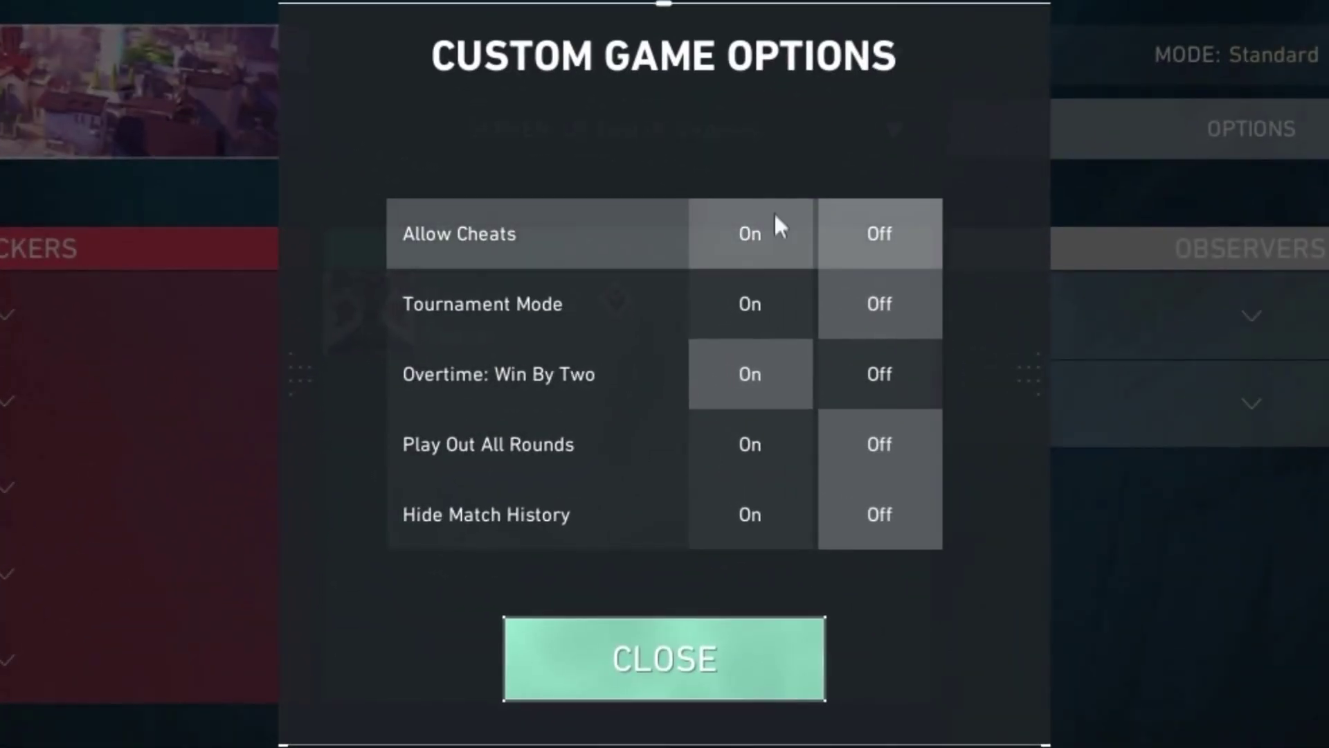
click(780, 229)
click(751, 443)
key(Escape)
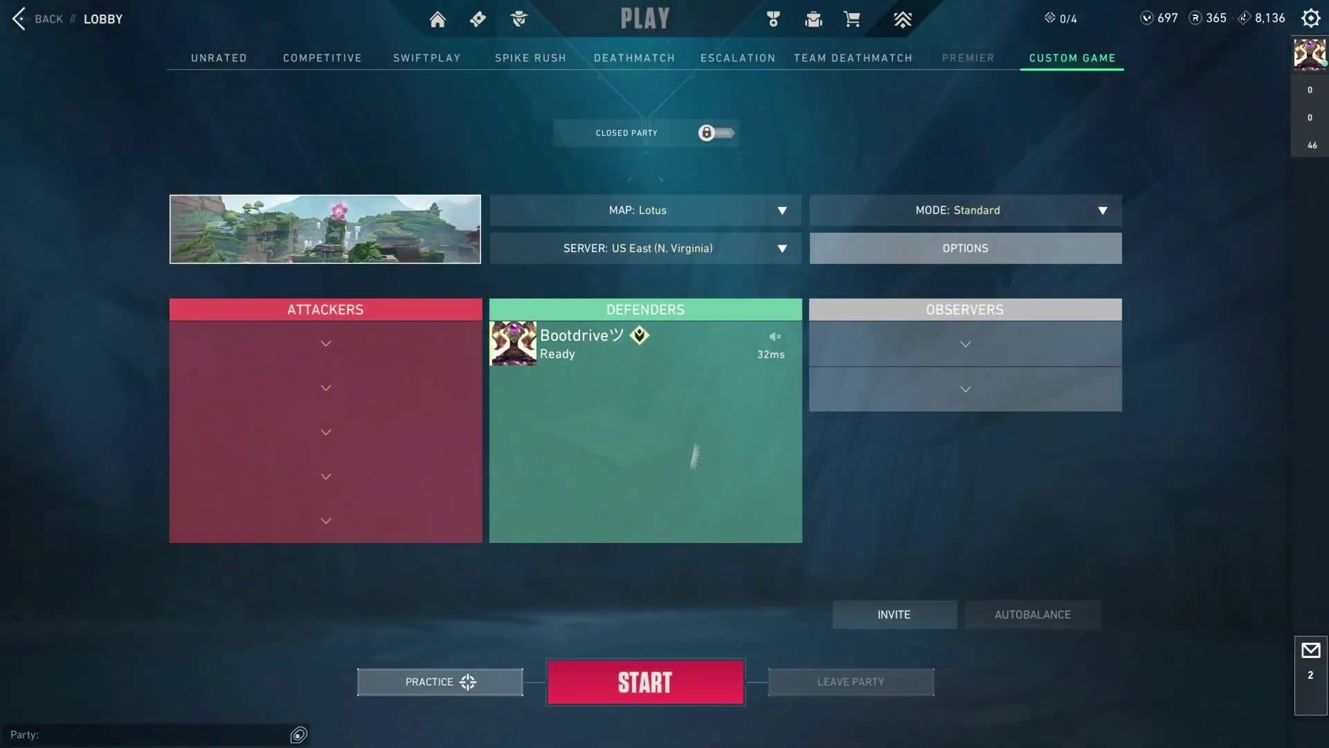
Start the custom match on Lotus without full teams and lock in Raze as the agent
click(614, 696)
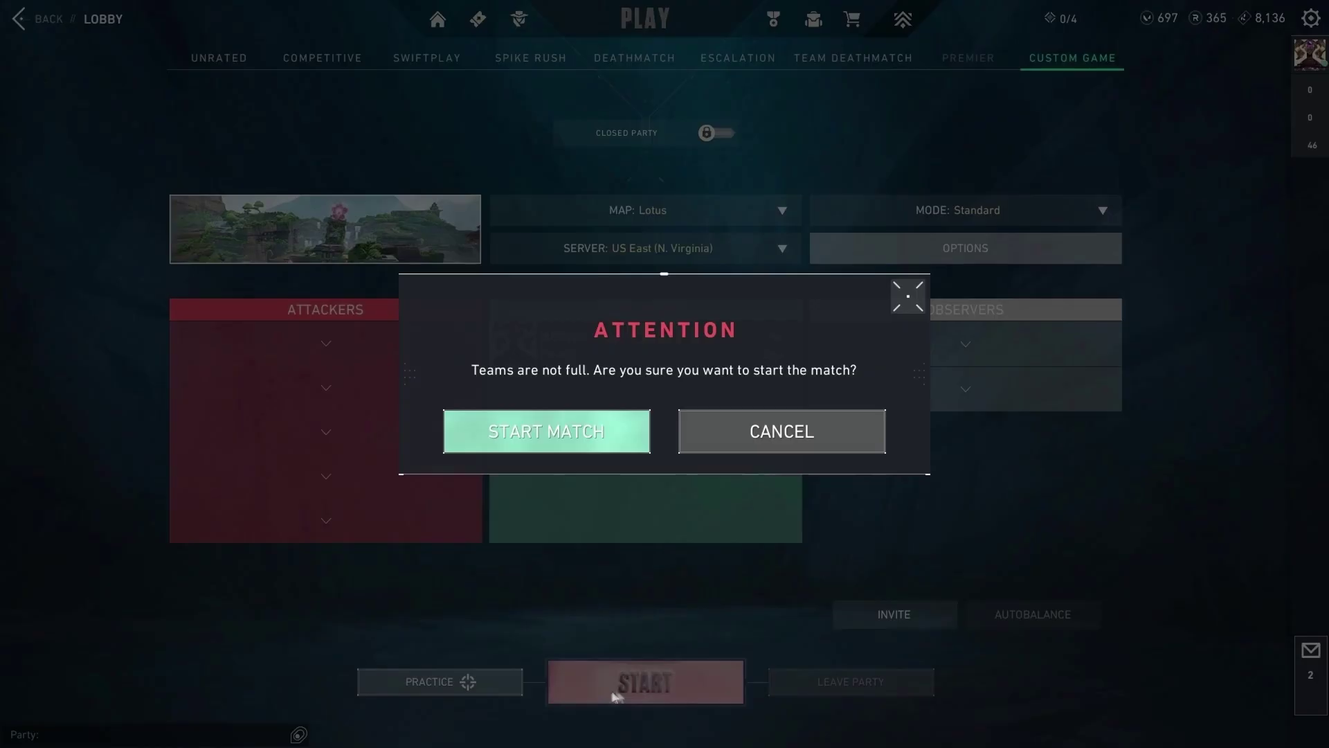
click(577, 457)
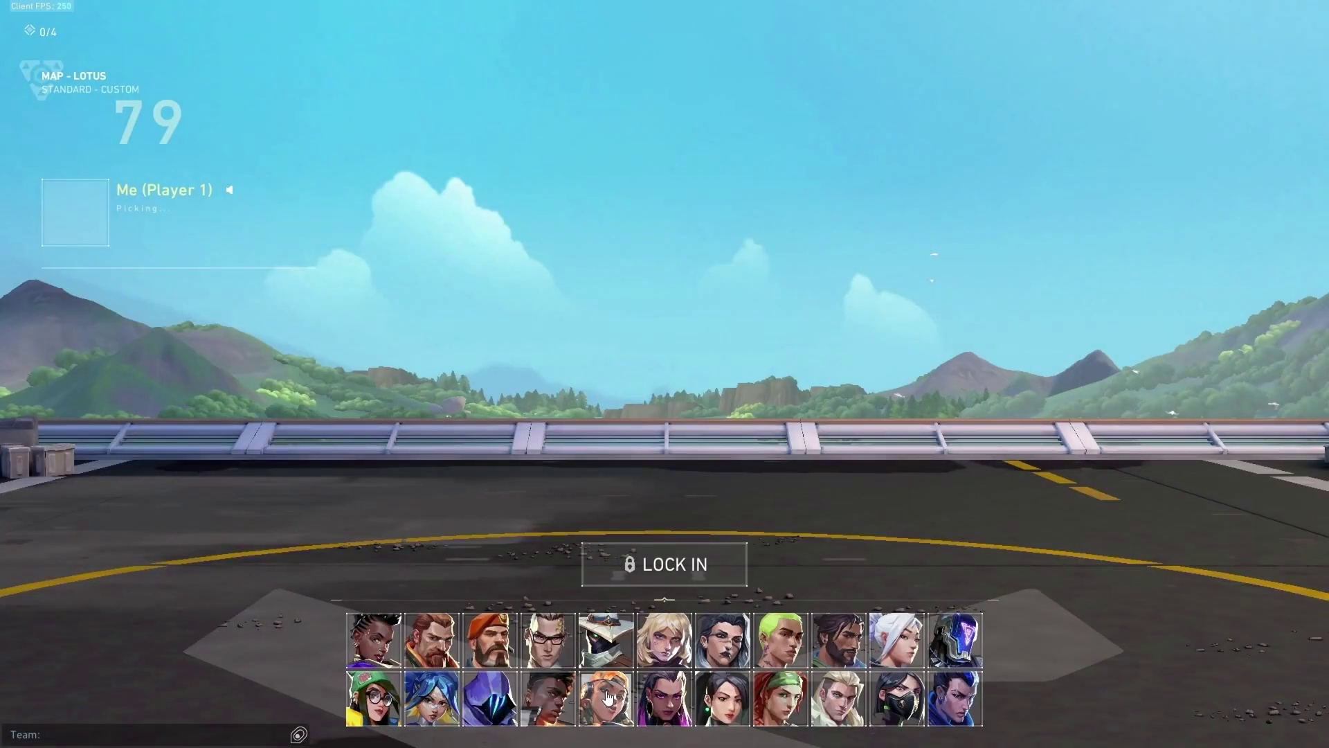
click(605, 697)
click(635, 555)
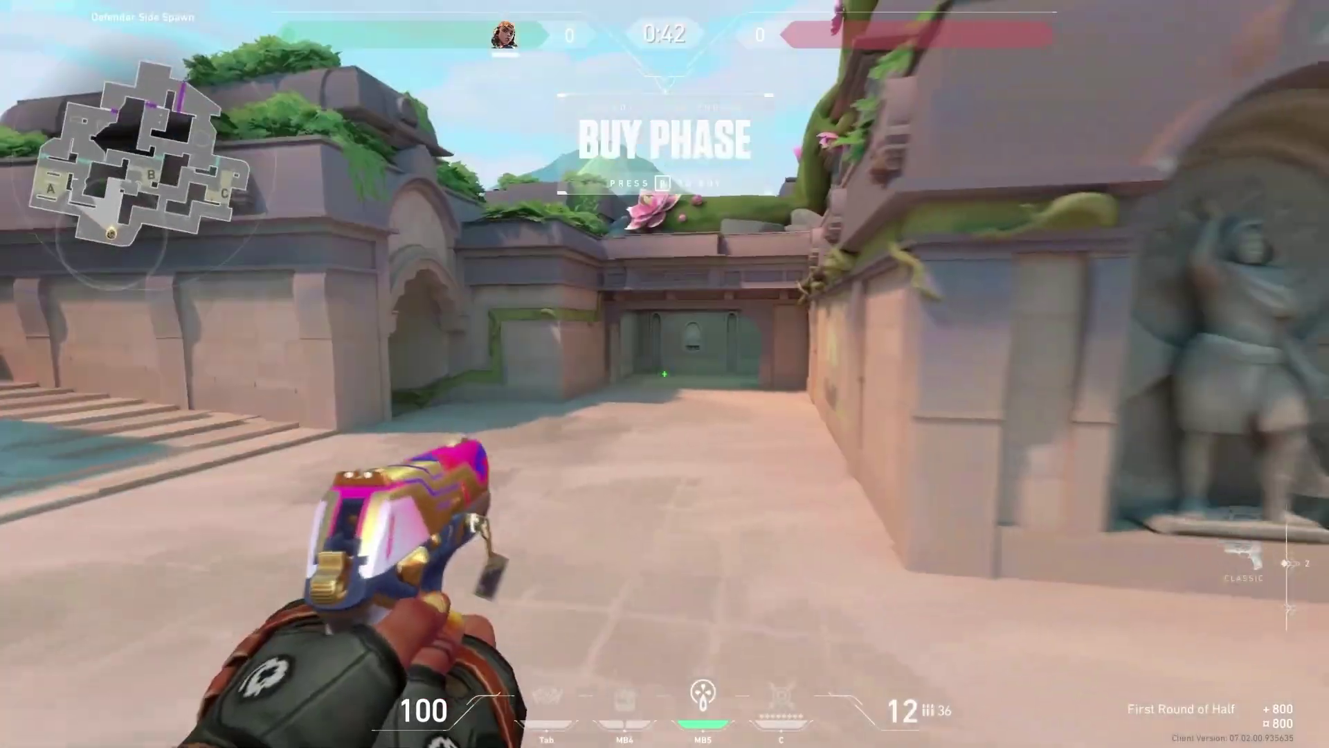
Turn on Pause Match Timer in the match's cheat settings
key(Escape)
click(898, 9)
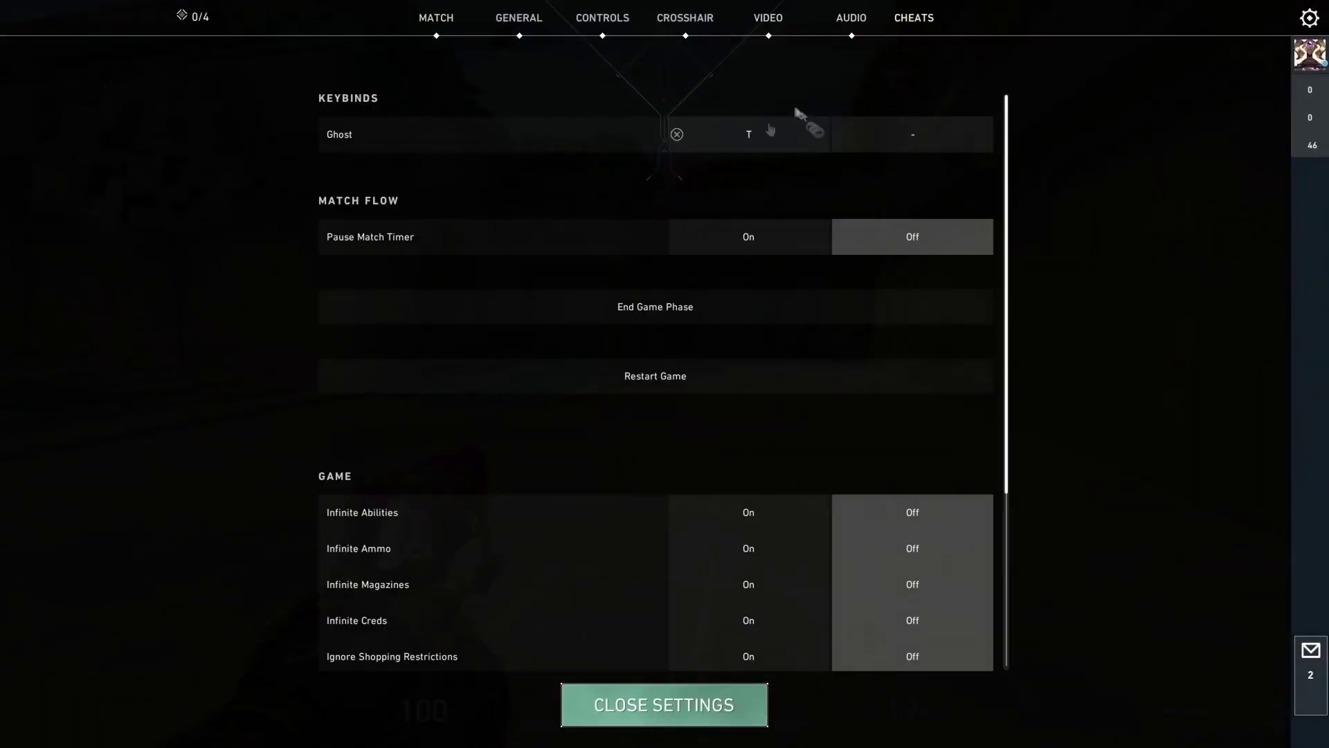
click(726, 231)
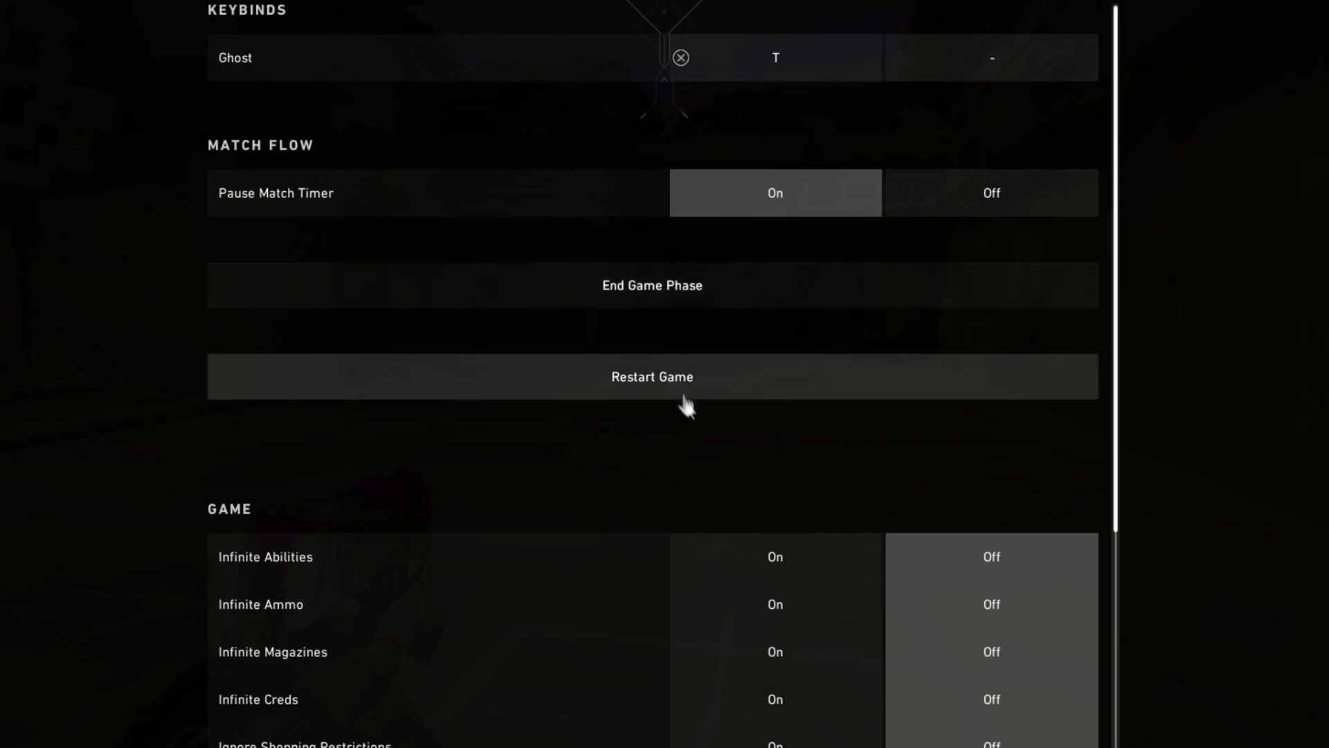
Turn on the game cheats Infinite Abilities, Infinite Ammo, Infinite Magazines, Infinite Creds and Ignore Shopping Restrictions
scroll(779, 484, down, 4)
click(779, 303)
click(782, 329)
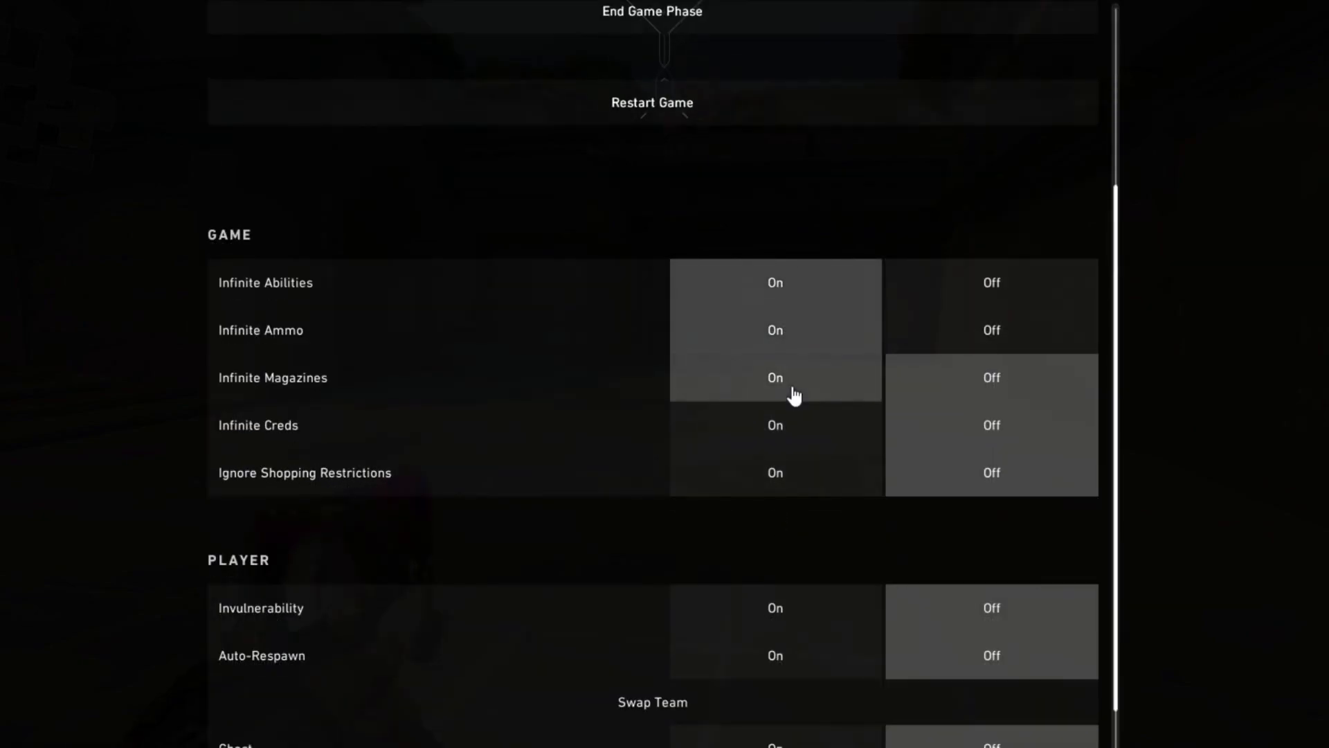
click(793, 388)
click(797, 429)
click(798, 476)
Turn on the player cheats Invulnerability and Auto-Respawn, and return to the match
click(783, 608)
click(793, 658)
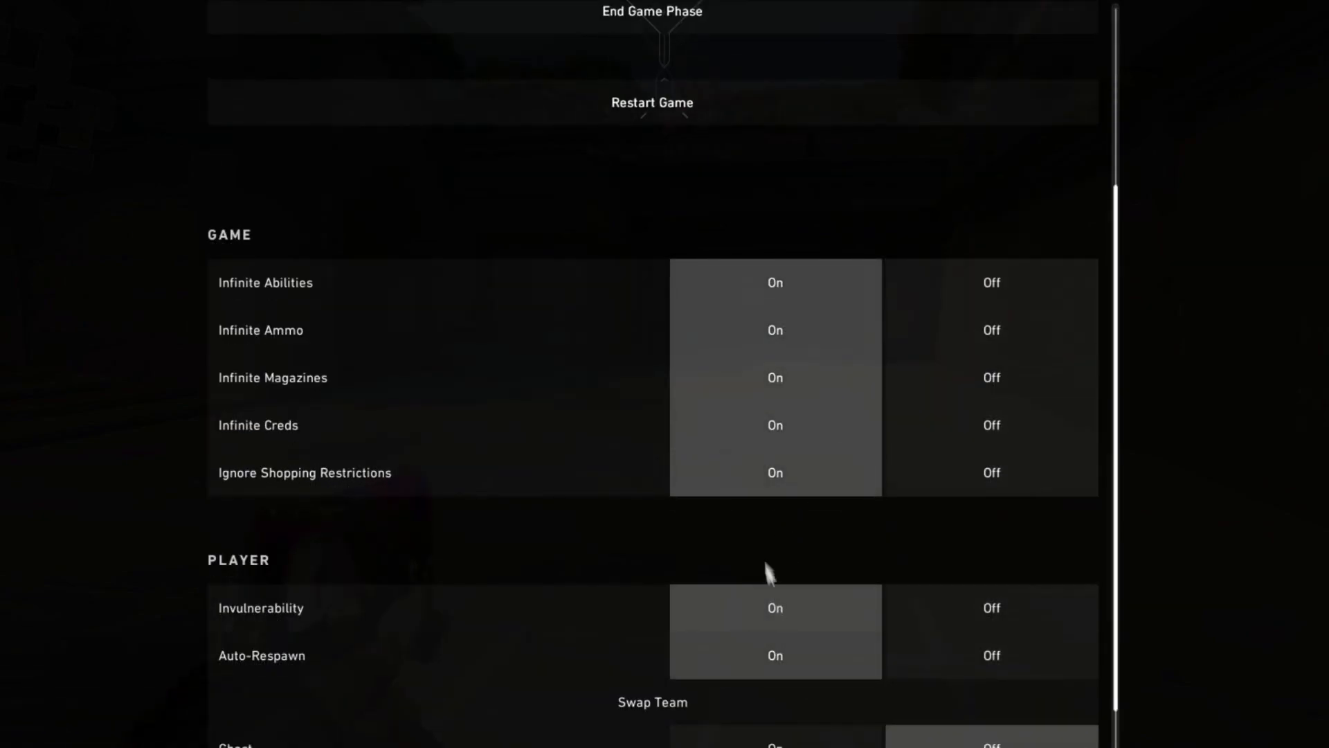
scroll(758, 325, up, 4)
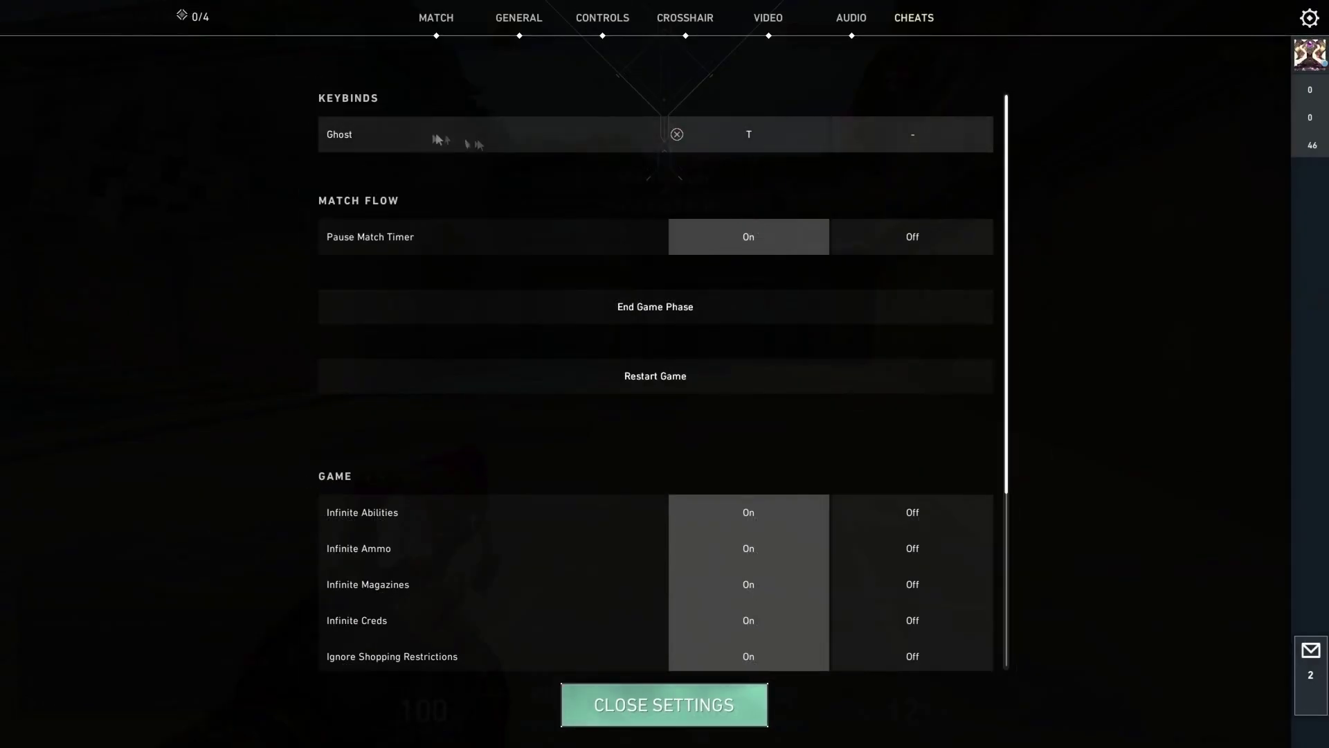
click(695, 688)
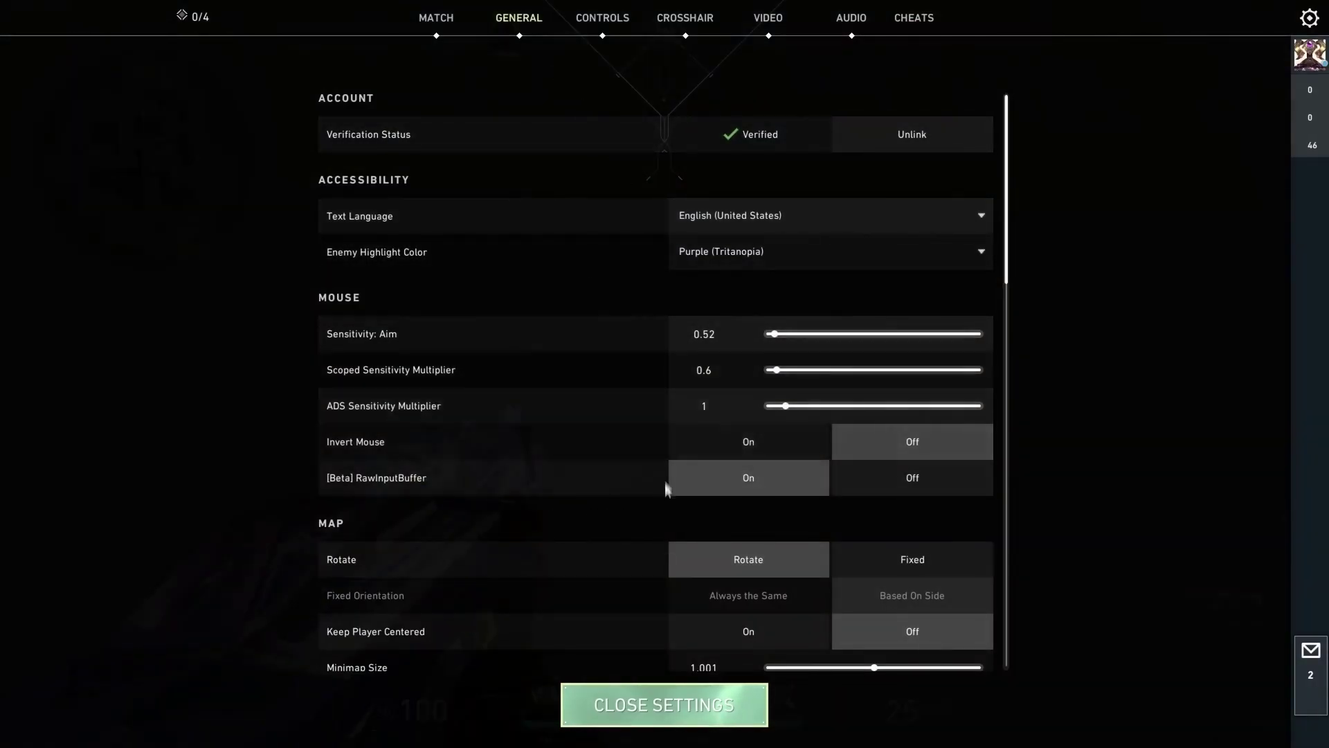
Turn on Hide User Interface In Game in the general settings and play the weapon's inspect animation in the match
scroll(658, 460, down, 10)
scroll(658, 458, down, 7)
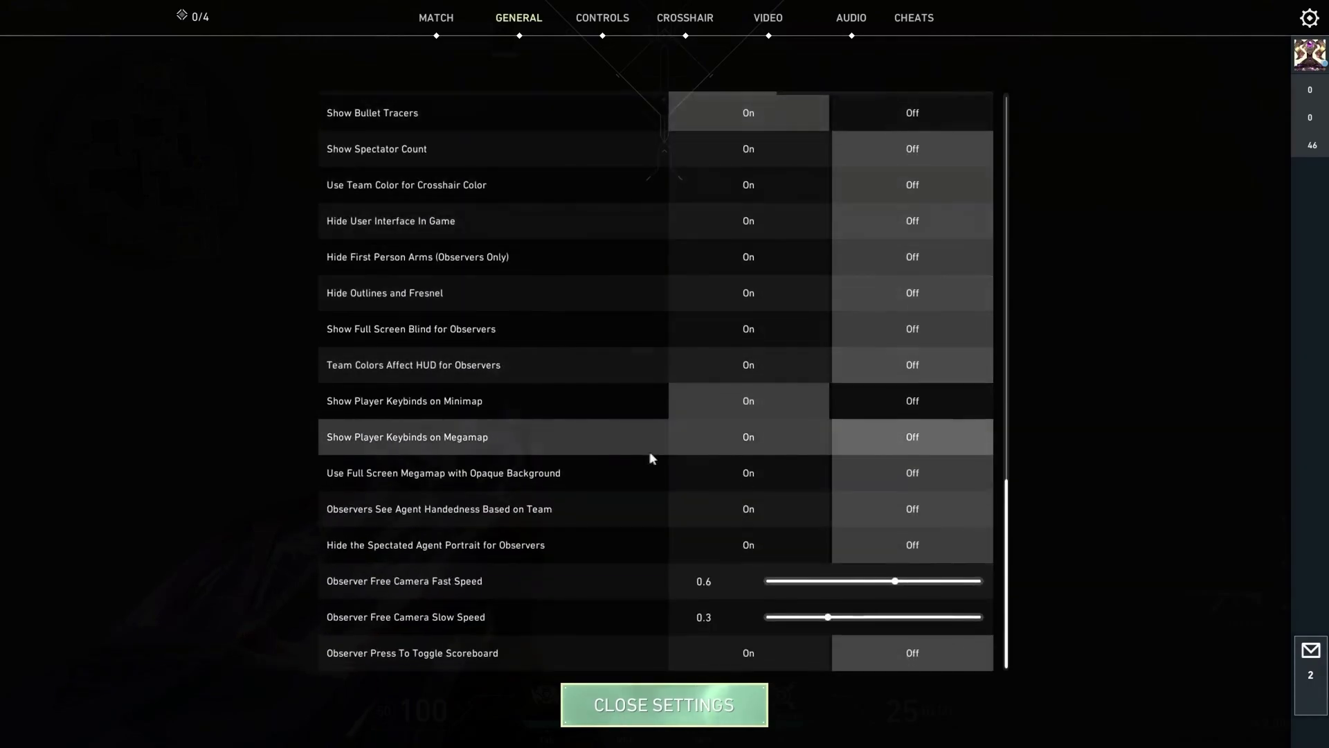
click(769, 222)
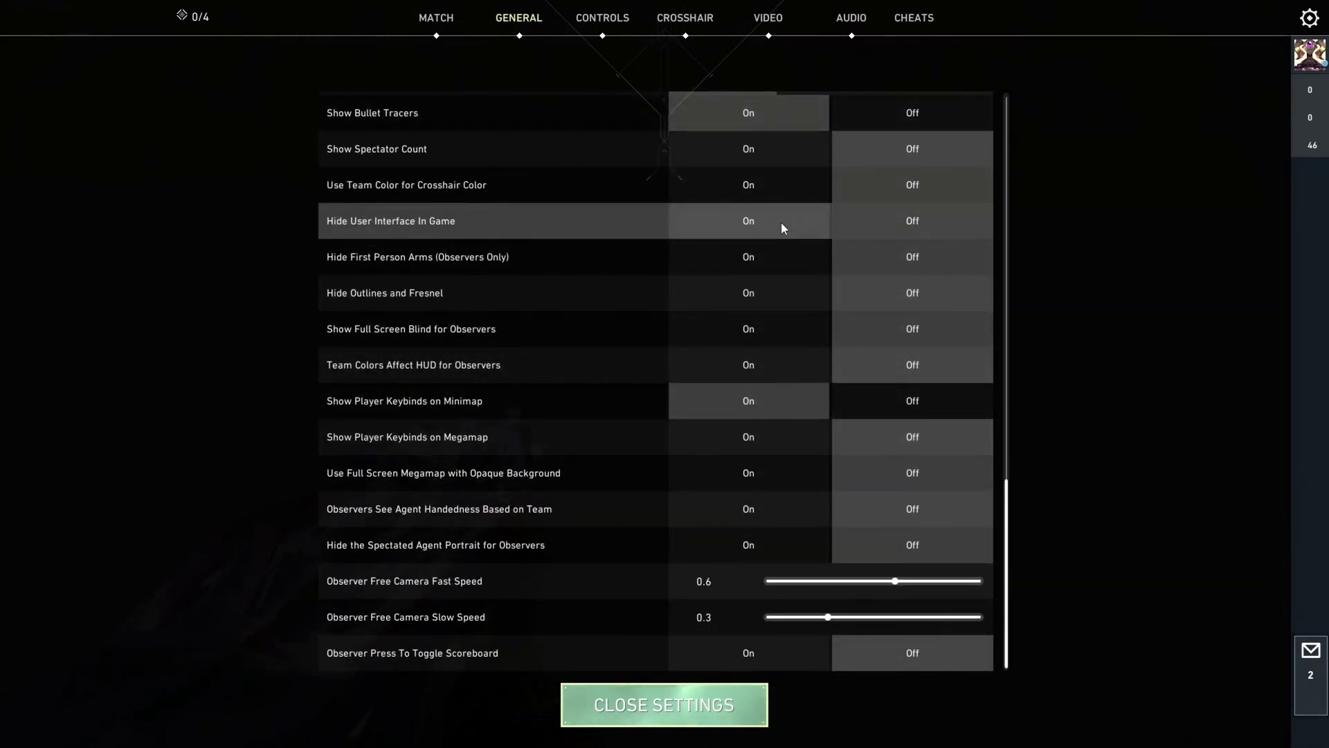
key(Escape)
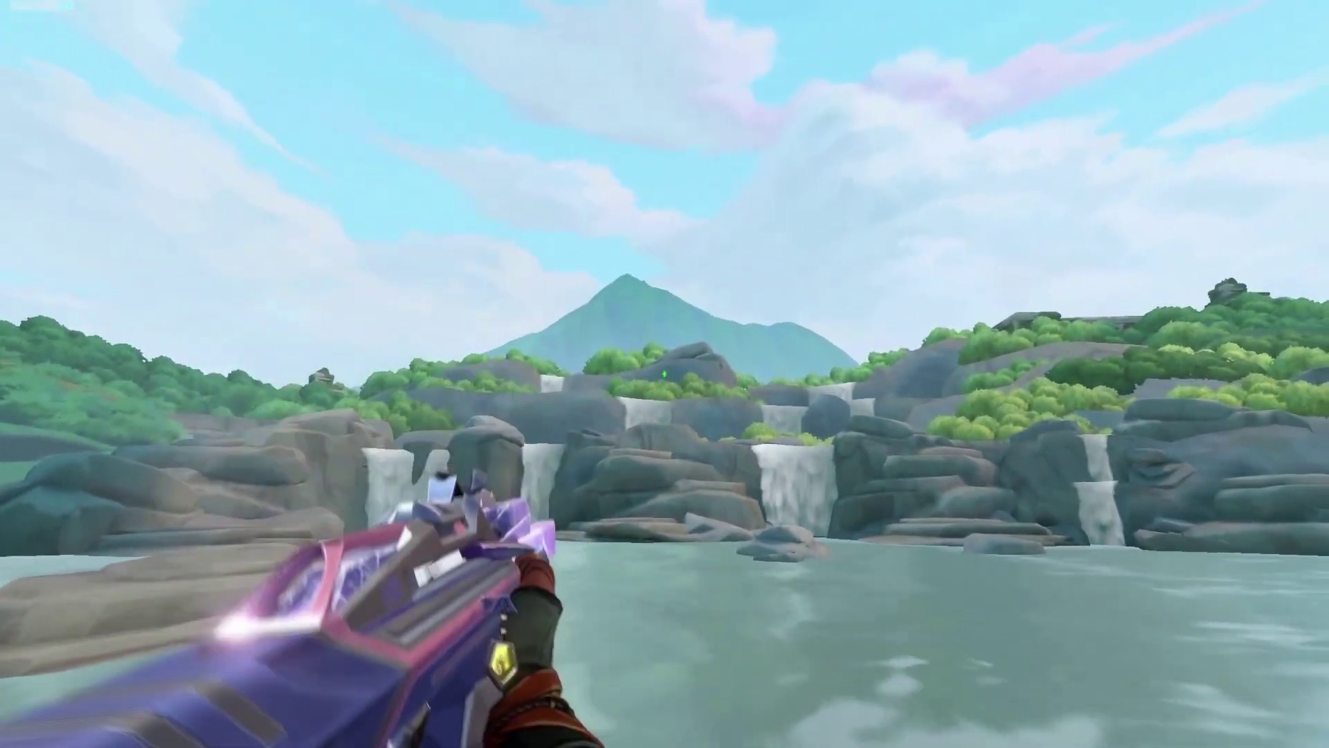
key(y)
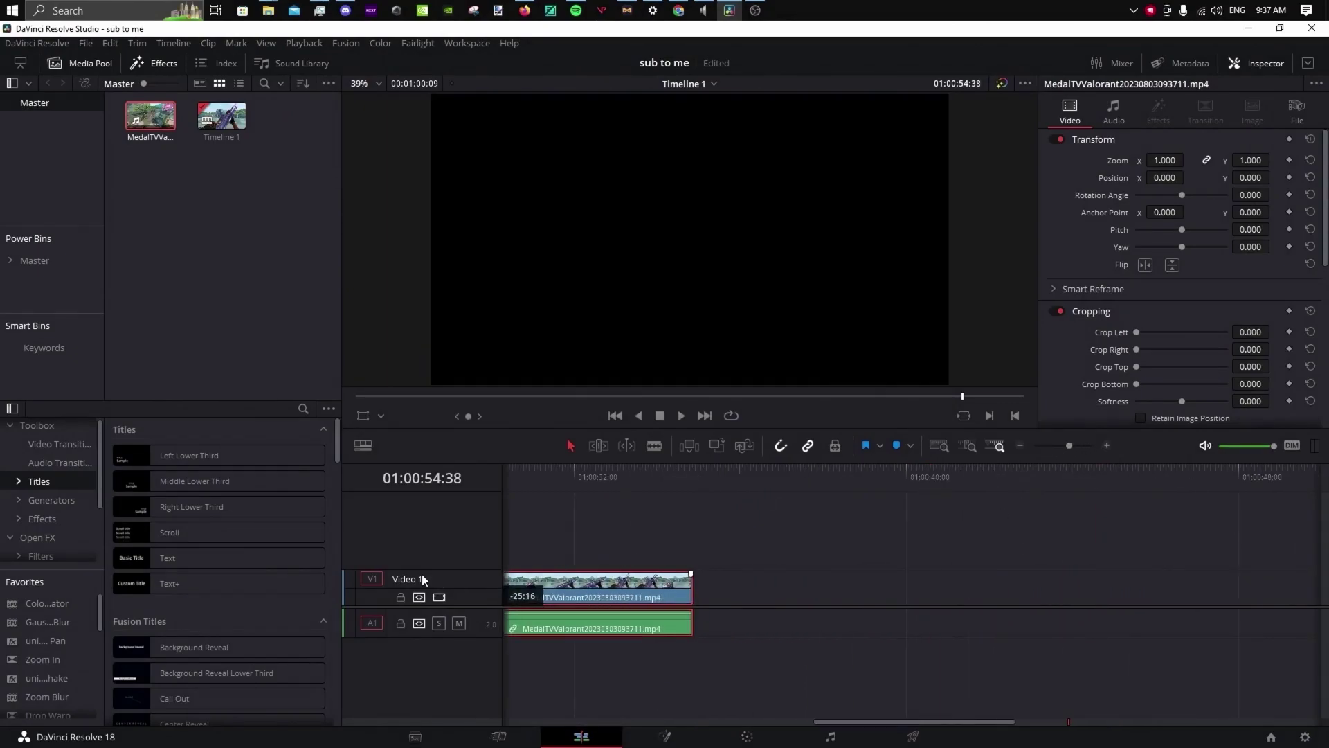
Switch to DaVinci Resolve and apply Freeze Frame to the Valorant clip through its clip speed settings
click(542, 589)
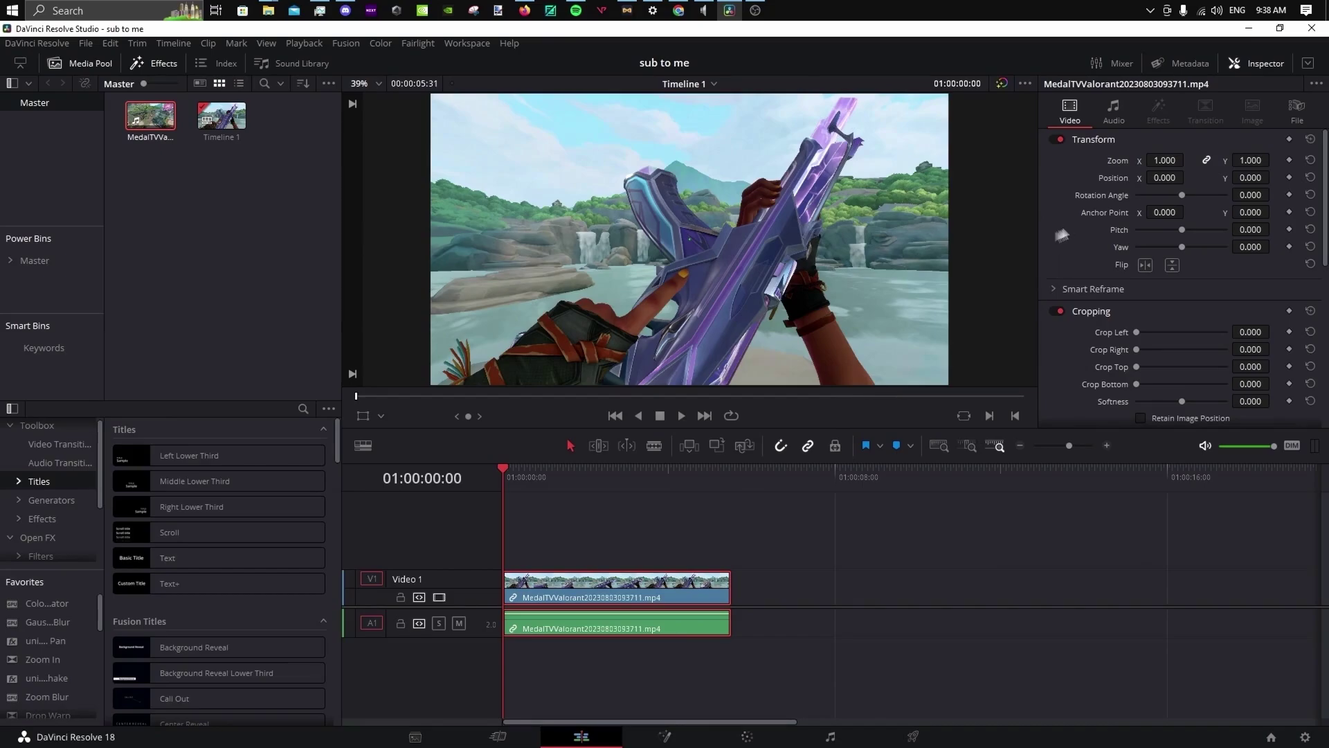
right_click(668, 585)
click(748, 322)
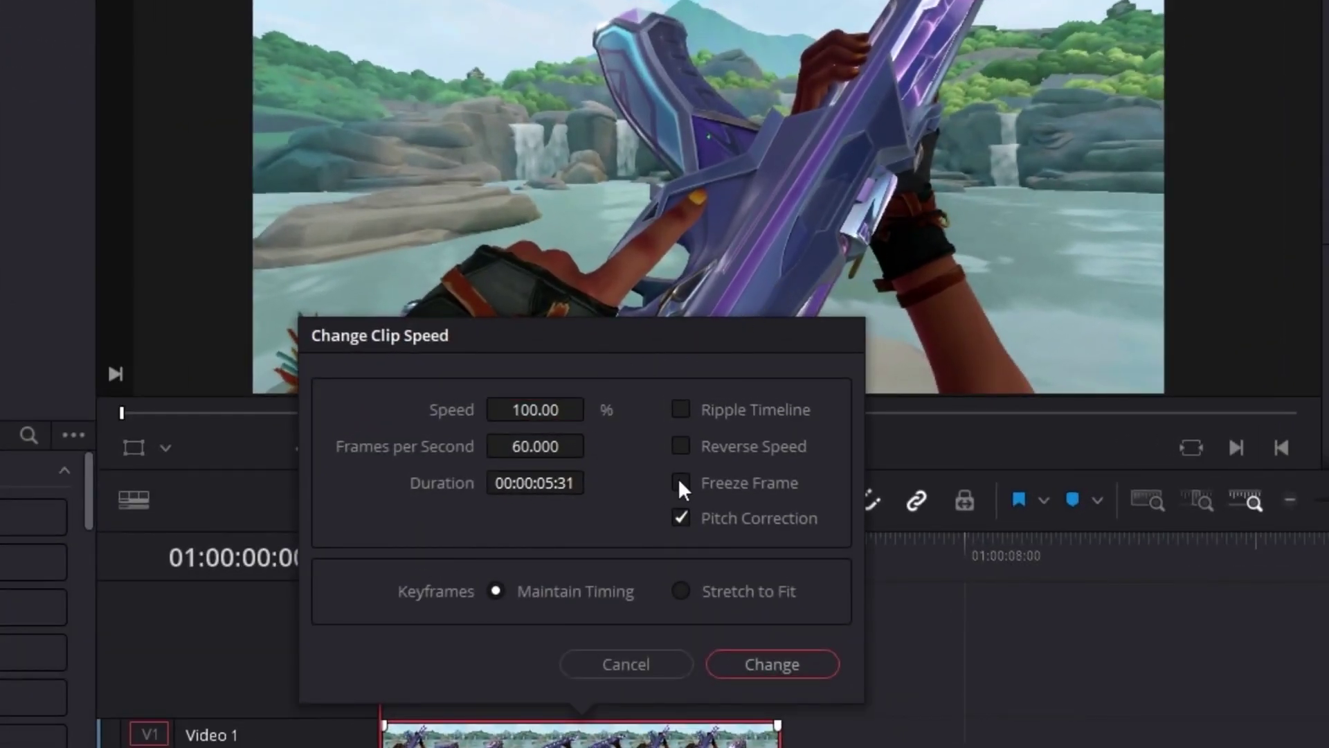
click(679, 481)
click(768, 659)
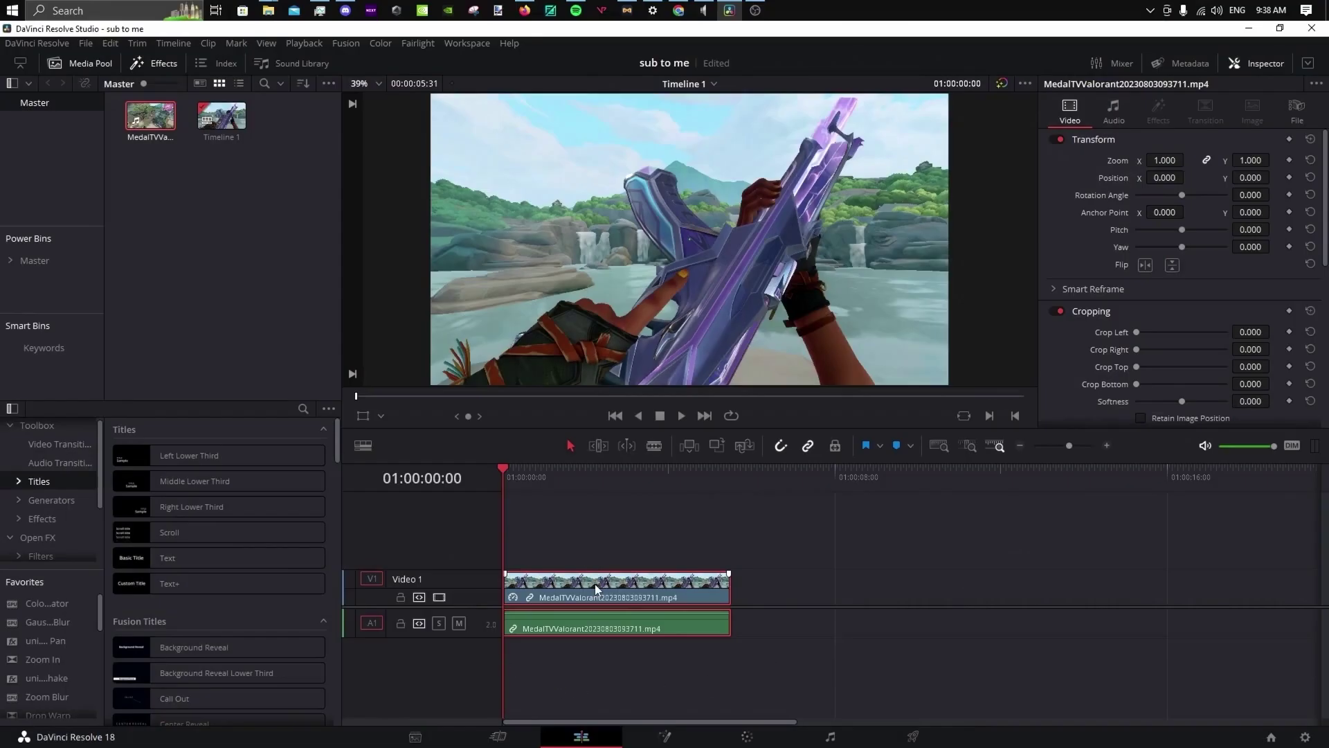
Open the frozen clip's Fusion composition and add a Zoom Blur node after MediaIn1
click(665, 737)
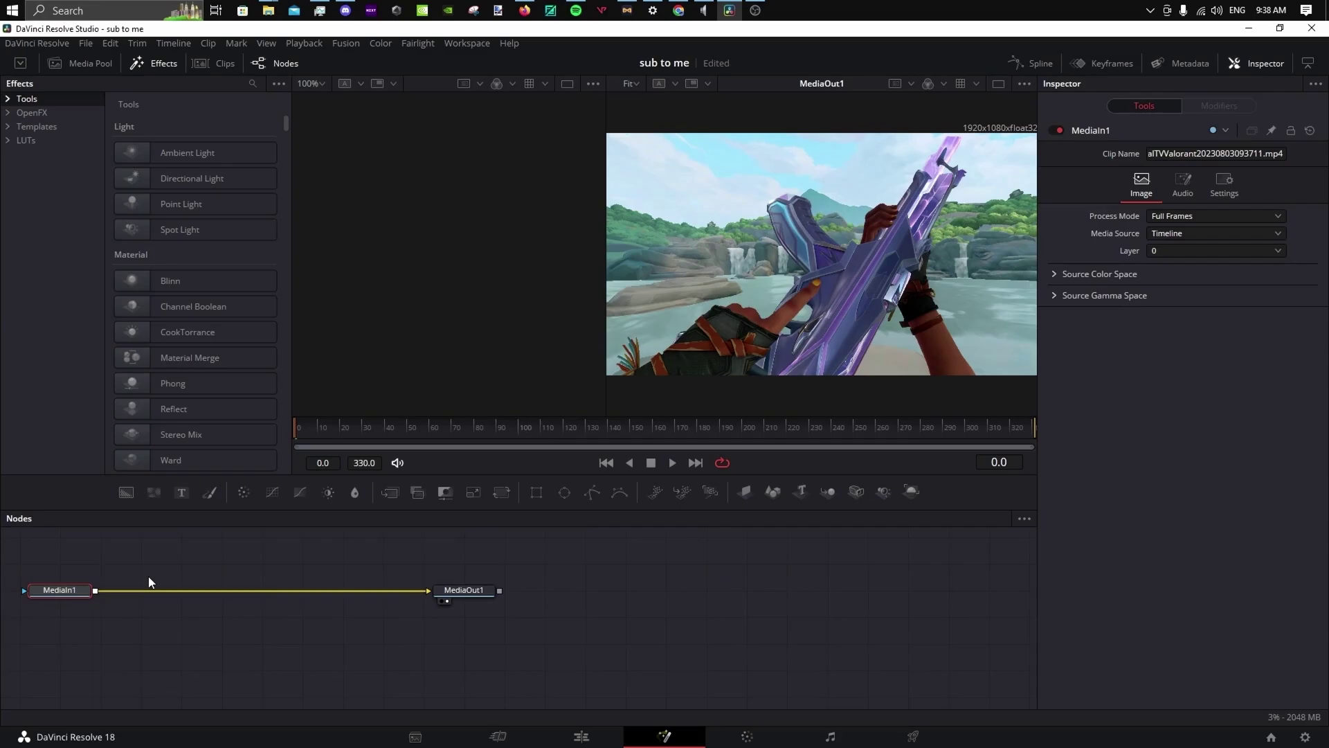
key(shift+space)
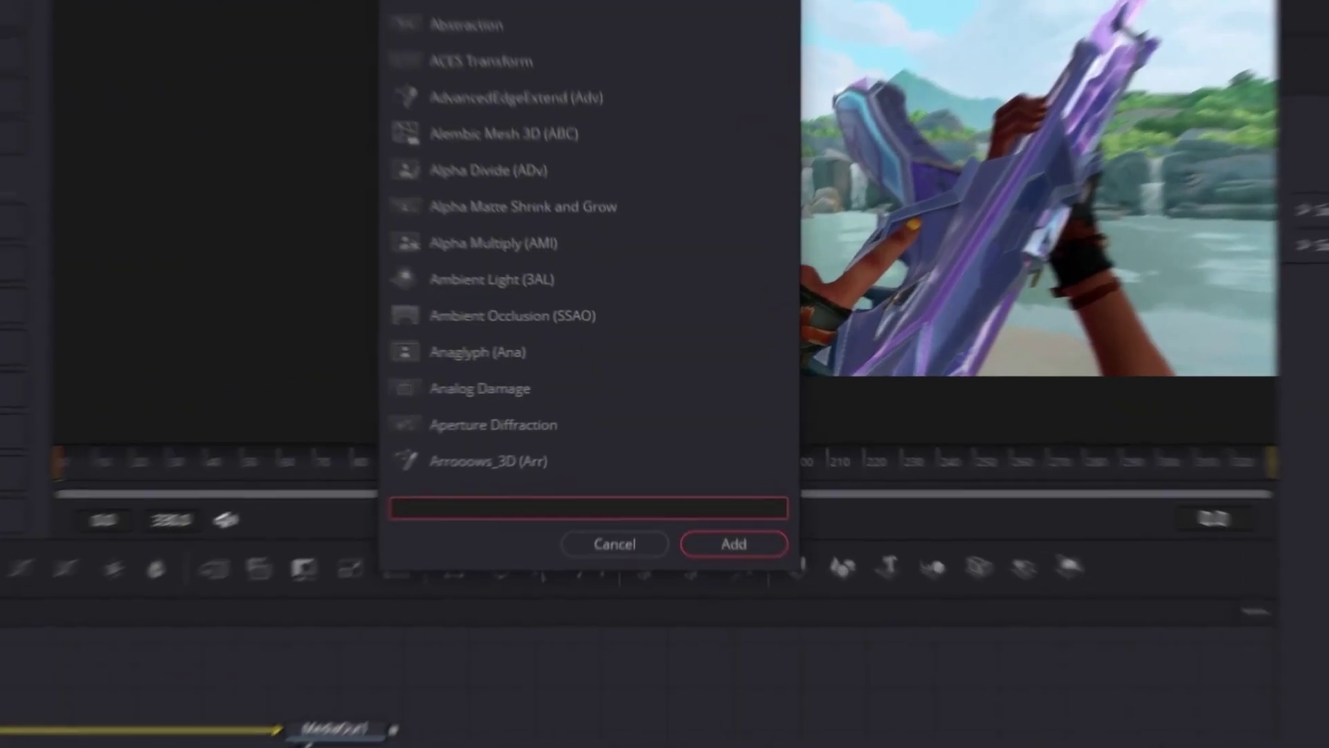
text(zoo)
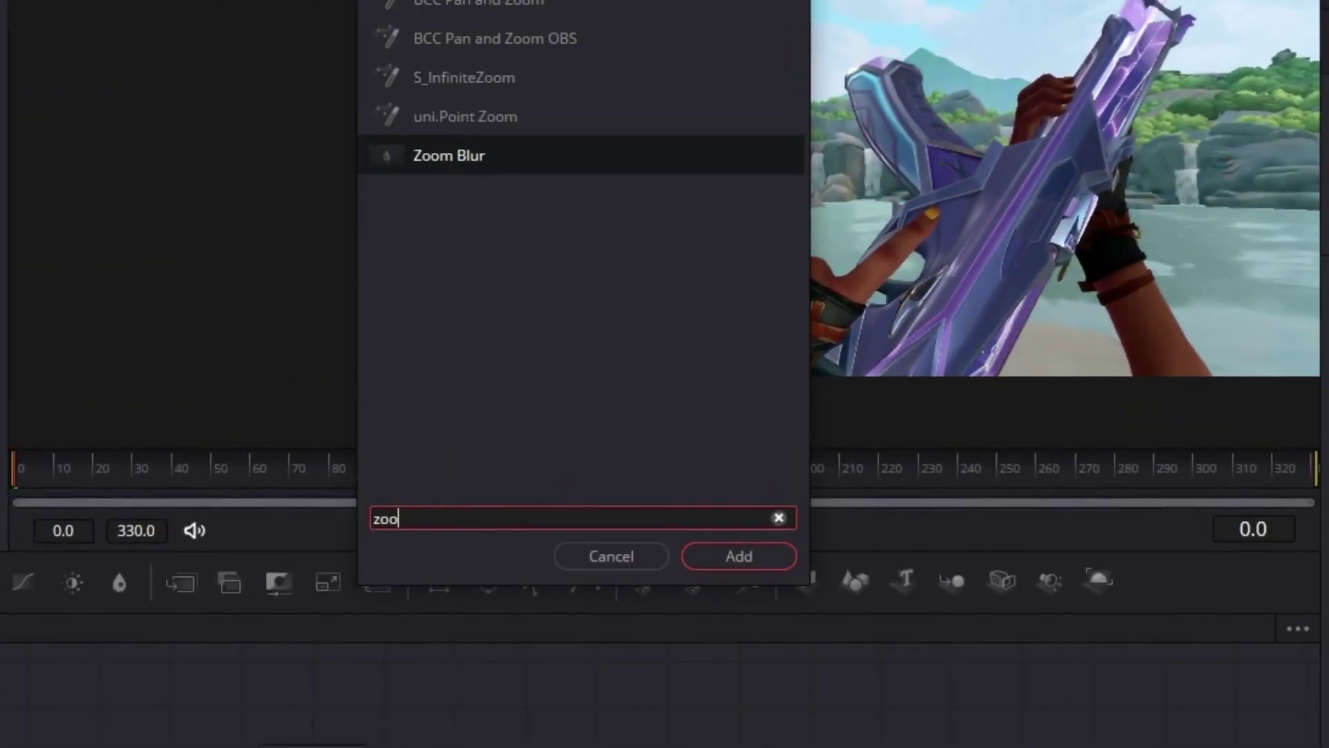
text(m)
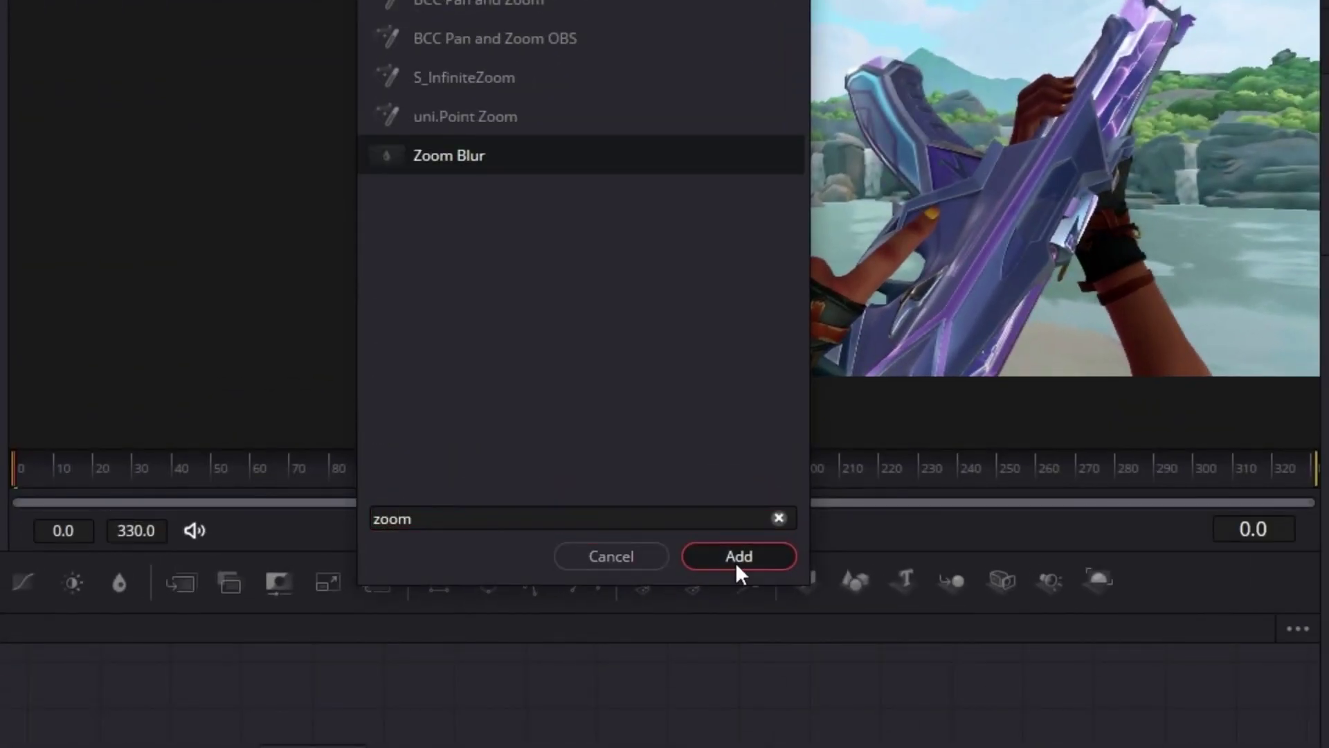
click(738, 561)
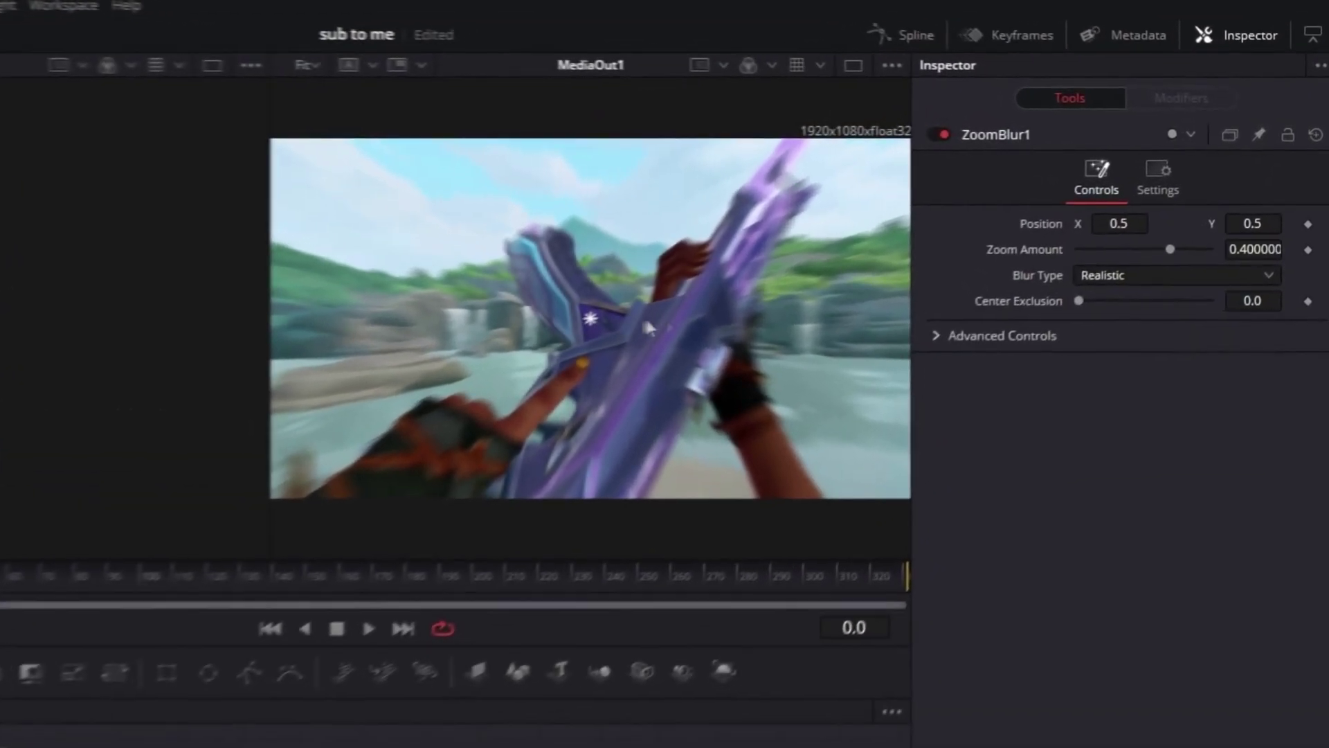
Set the Zoom Blur's Zoom Amount to 0.71 and Center Exclusion to 0.567, and play back the result
drag(1080, 305, 1145, 300)
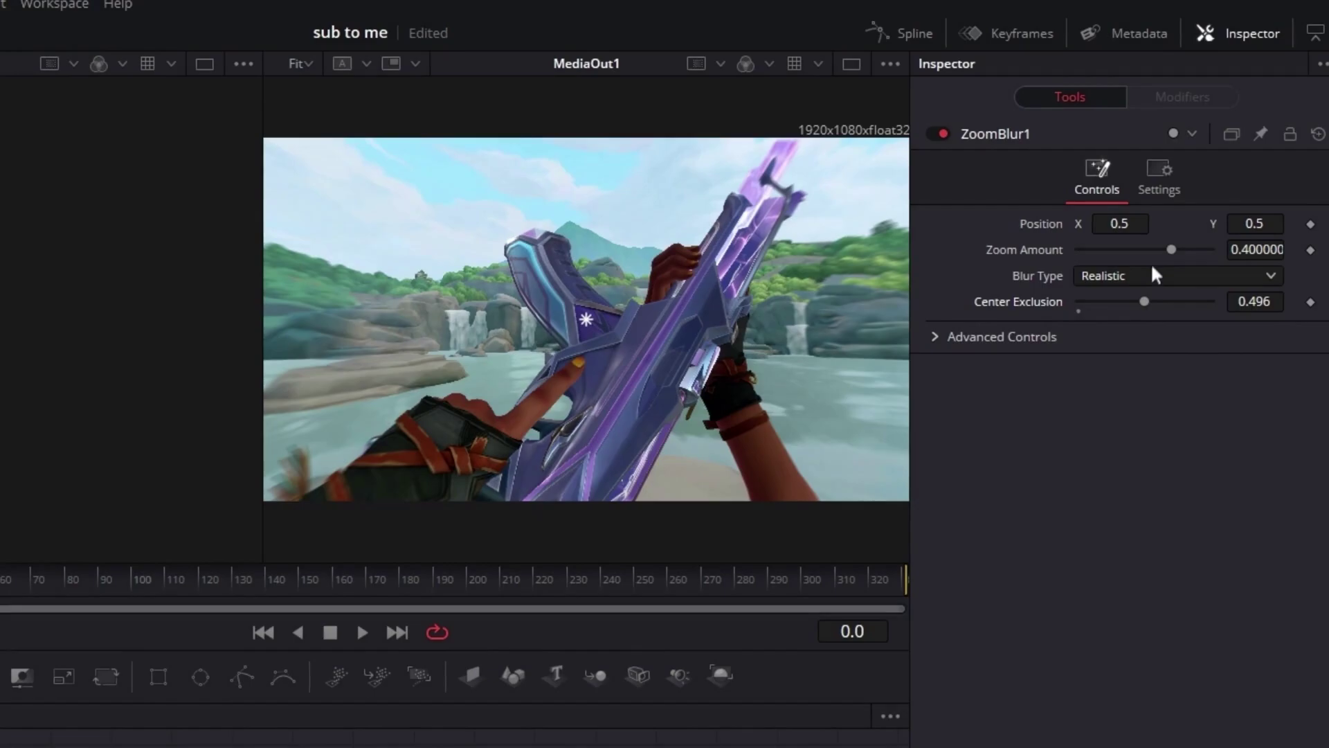
drag(1171, 250, 1191, 249)
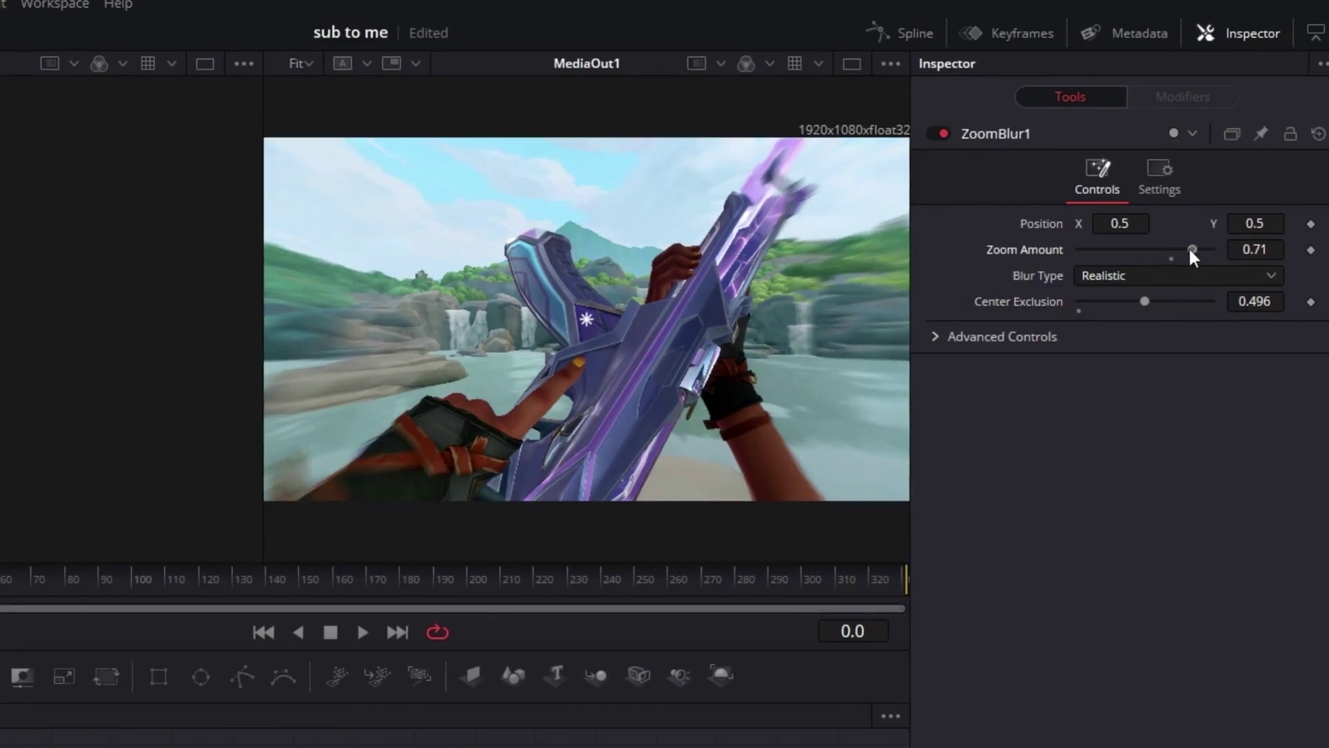
drag(1144, 301, 1151, 301)
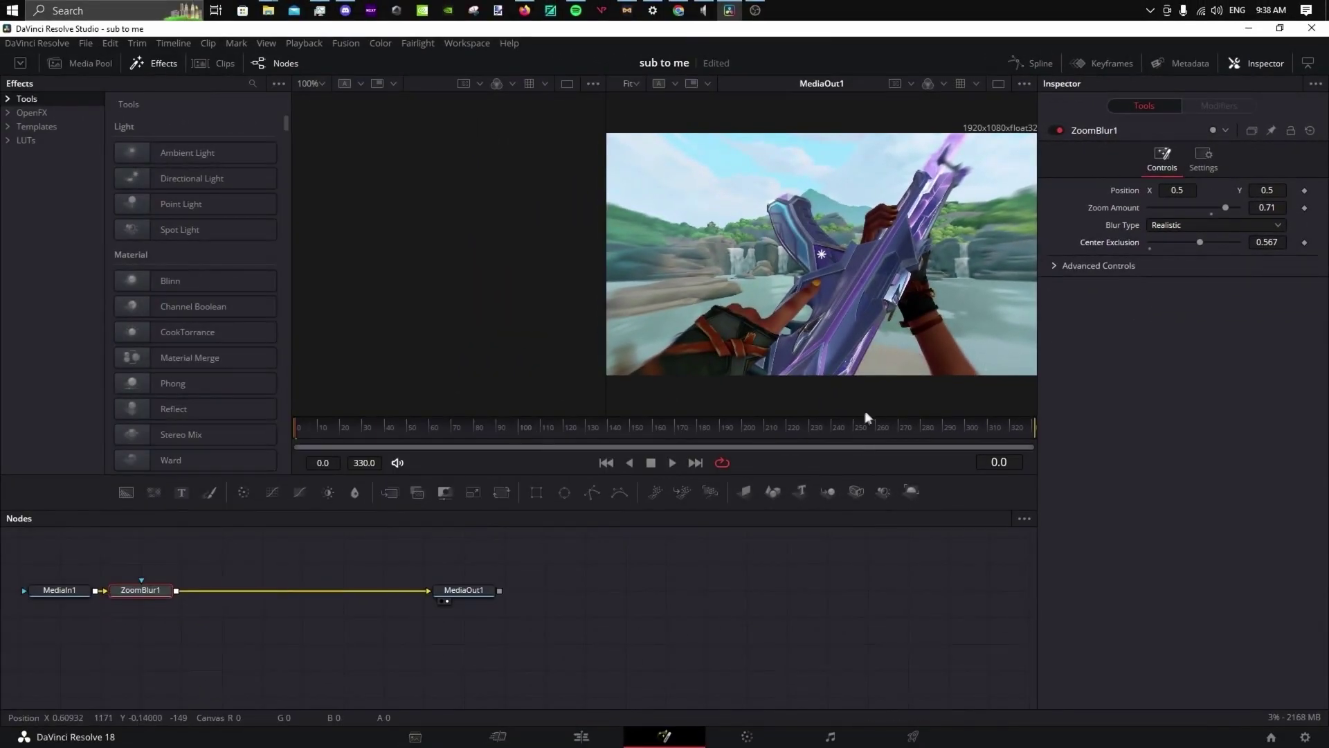
key(space)
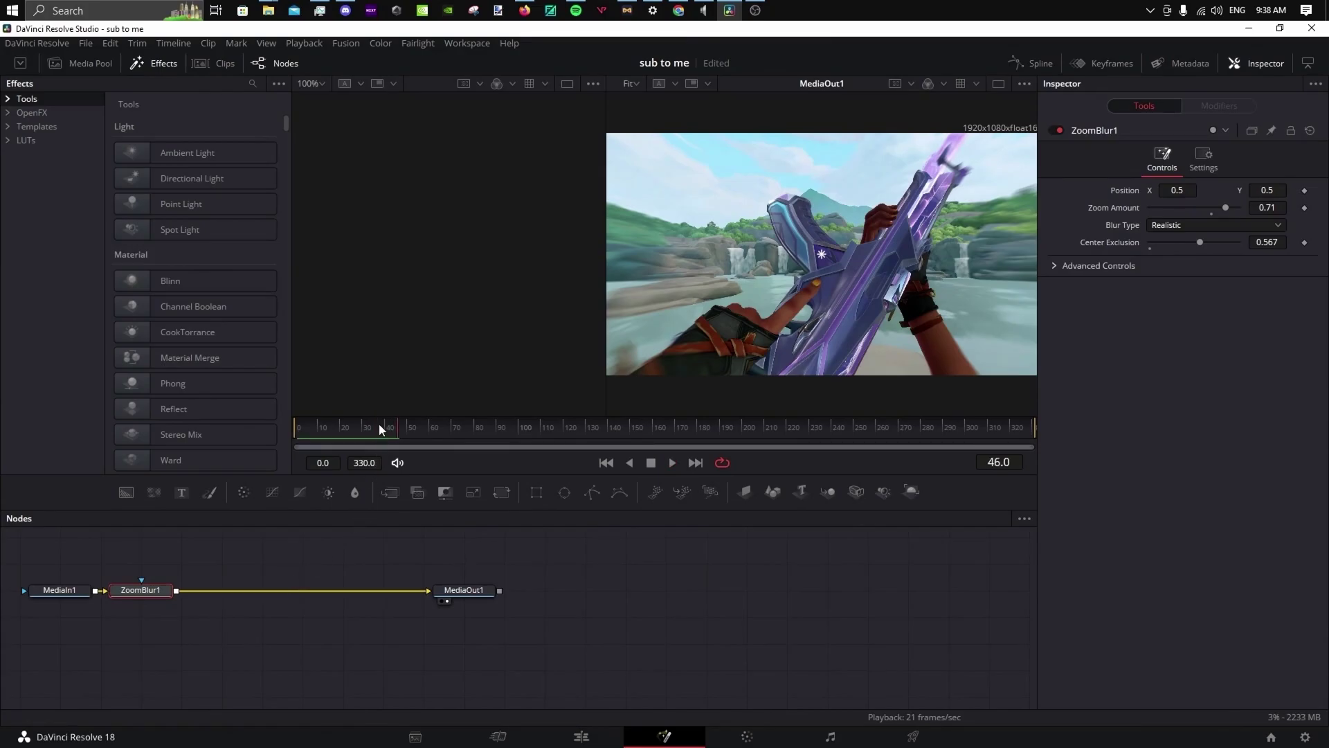
Add a Color Corrector node after the Zoom Blur node
key(shift+space)
text(color)
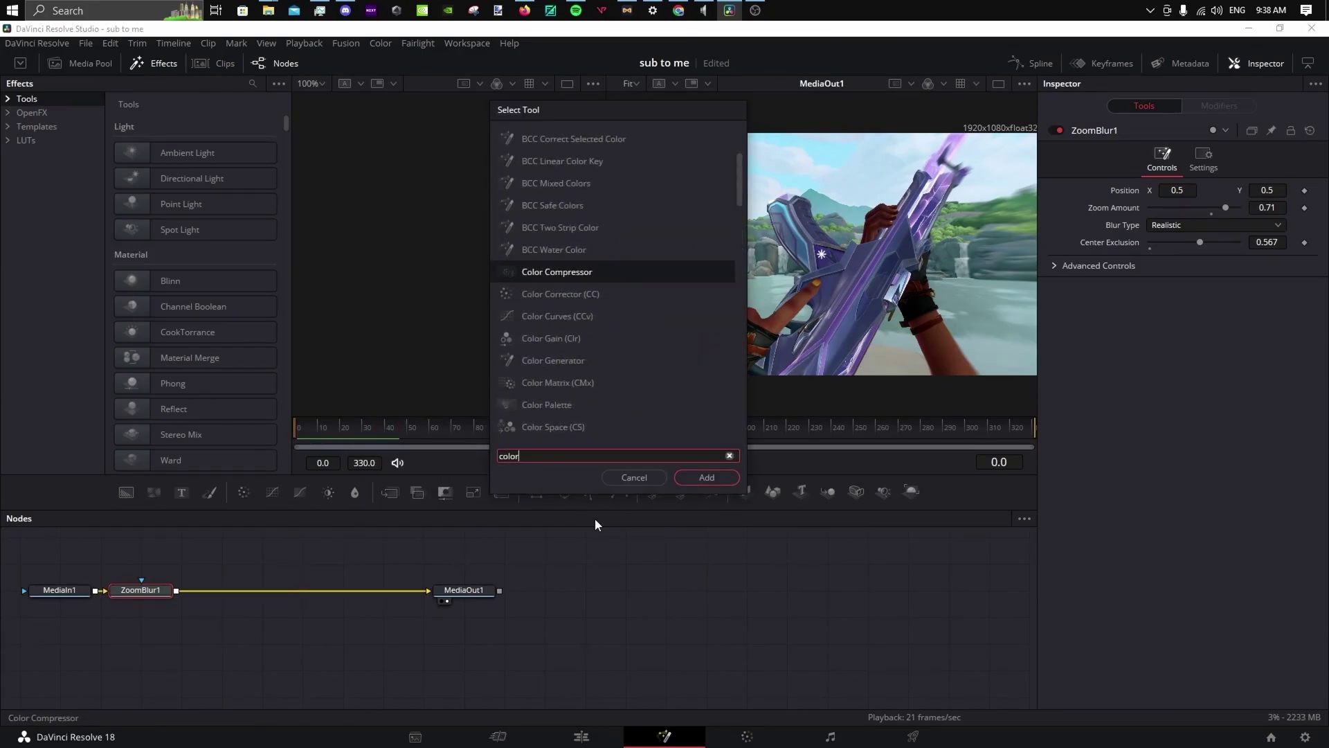
key(Down)
key(Return)
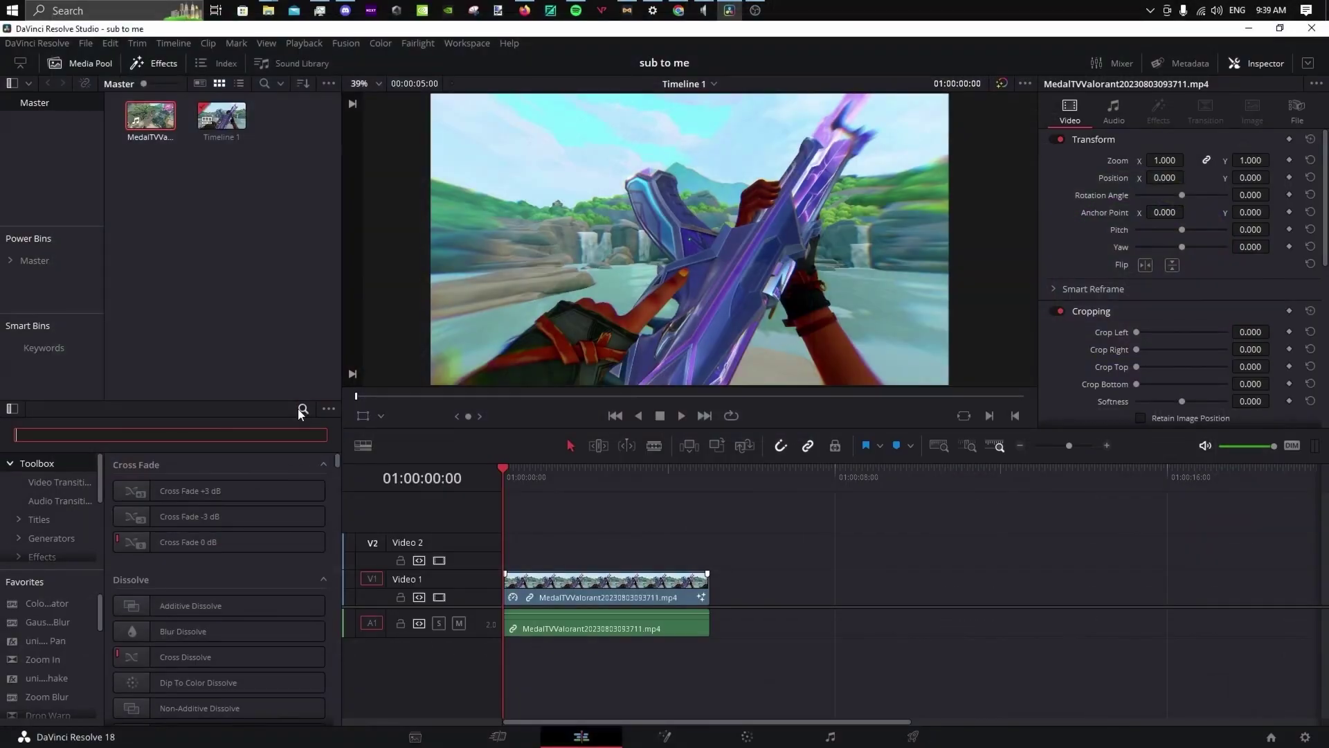
Find the Fusion Composition effect and place it on the Video 2 track directly above the Valorant clip
text(fusion)
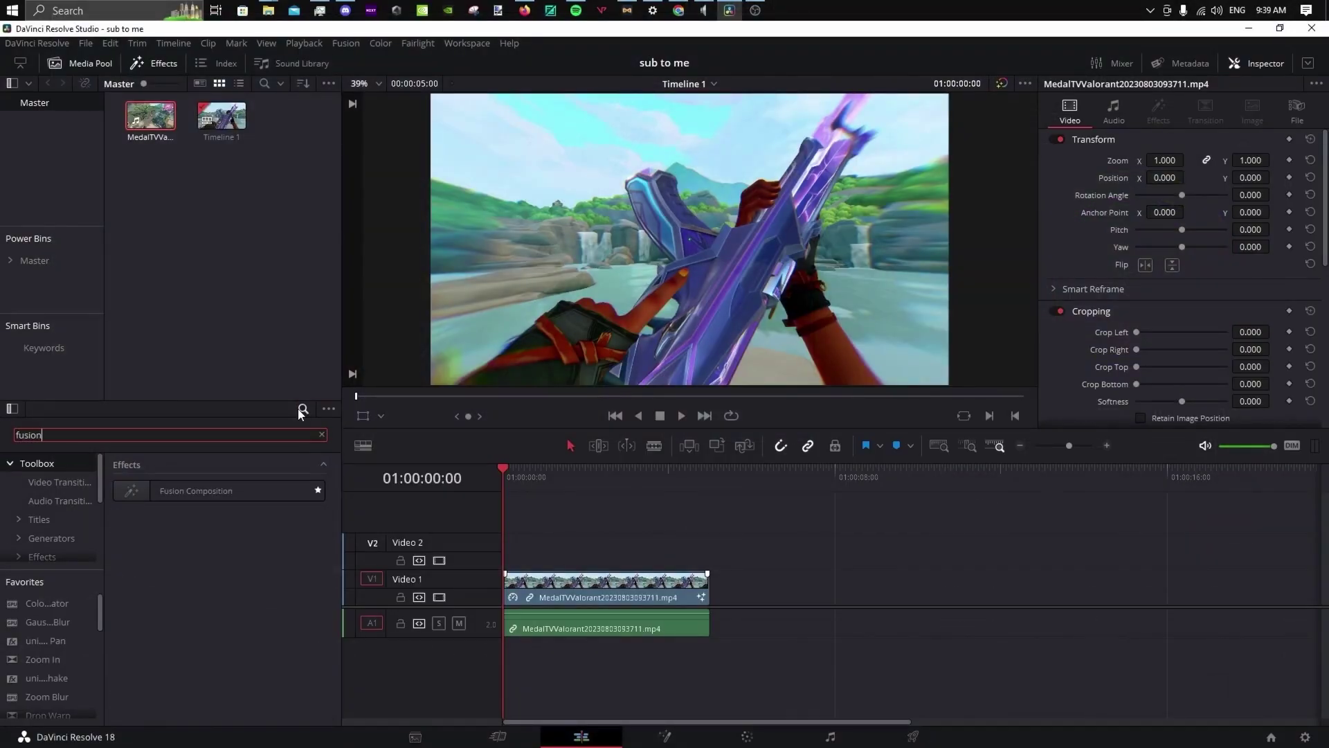
drag(229, 489, 507, 552)
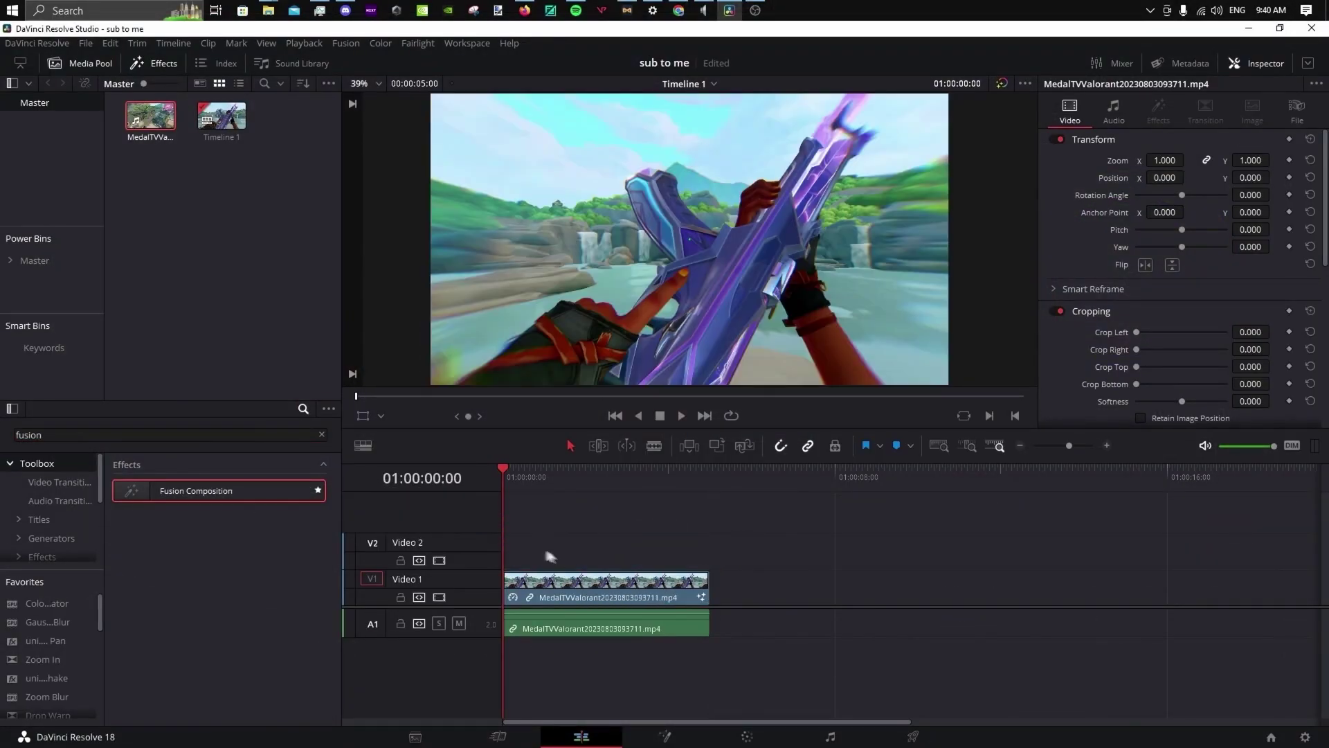
drag(212, 489, 584, 554)
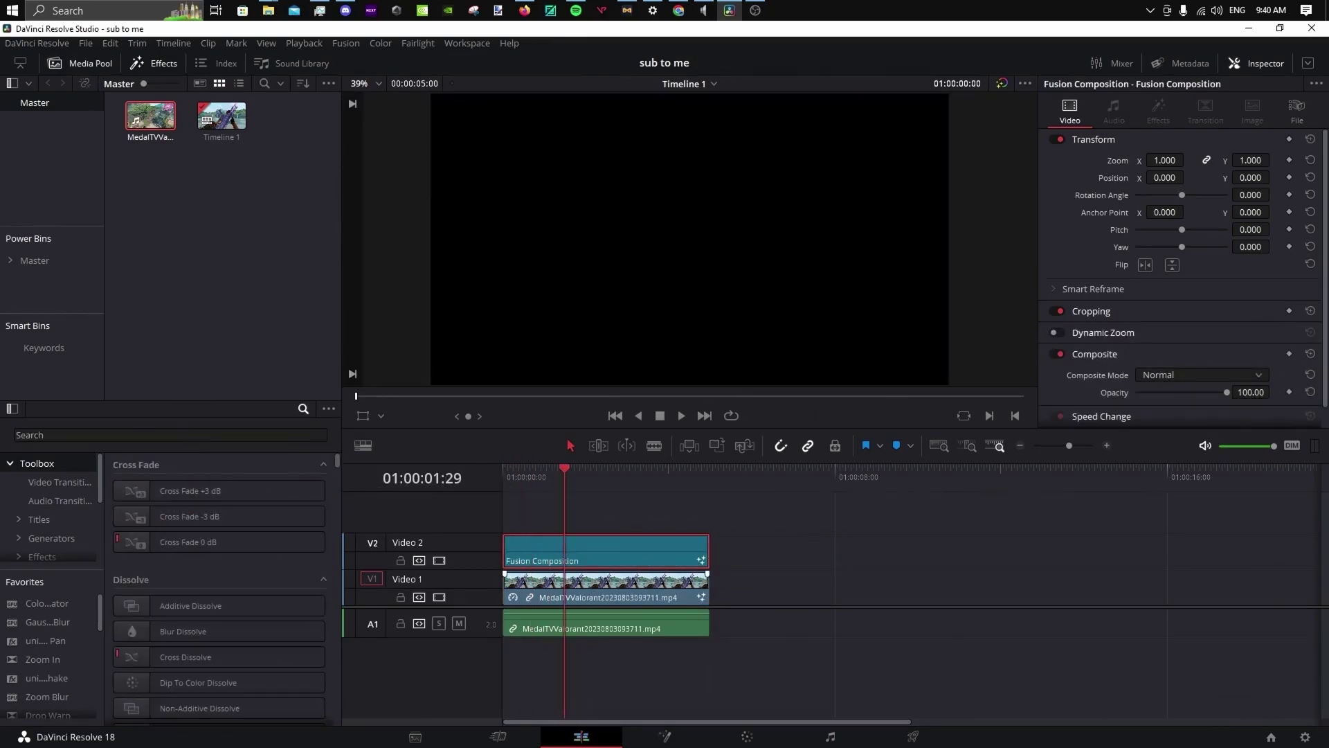
Open the new Fusion Composition for node editing and move MediaOut1 to make room for nodes before it
click(665, 737)
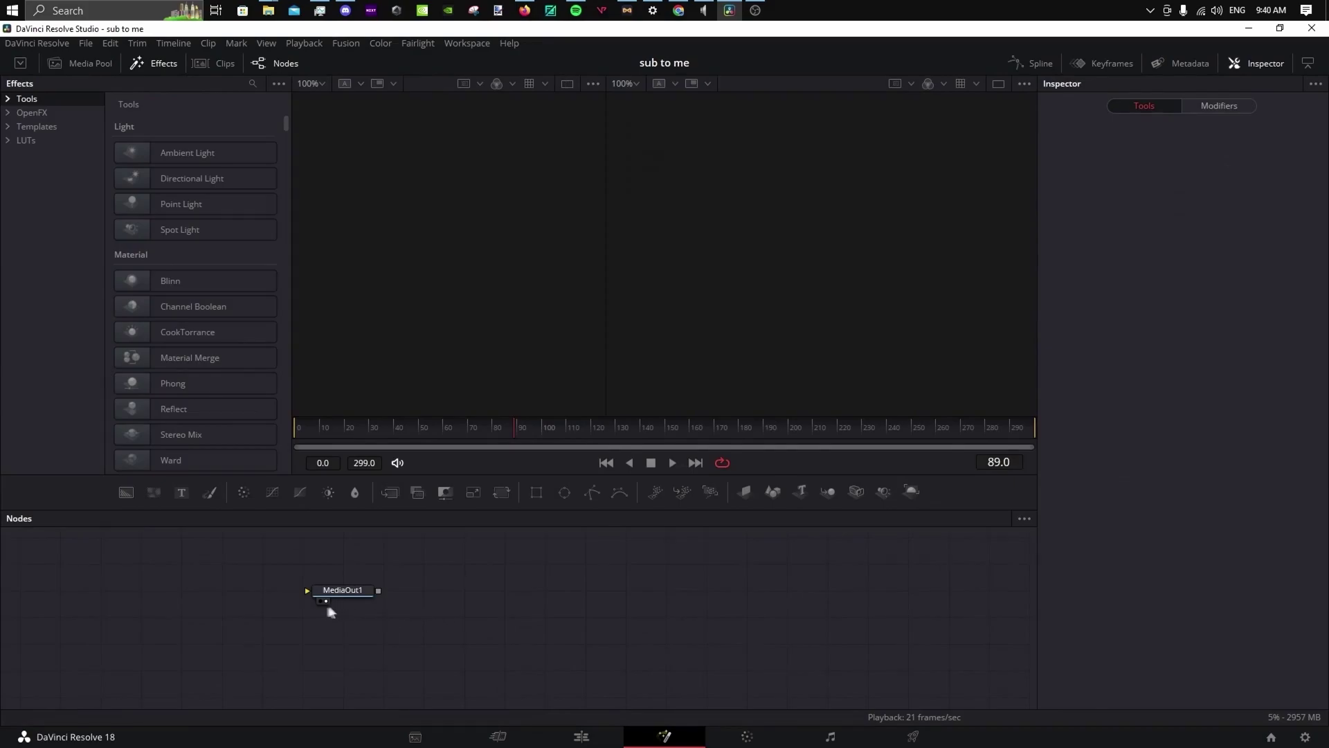
drag(422, 621, 824, 639)
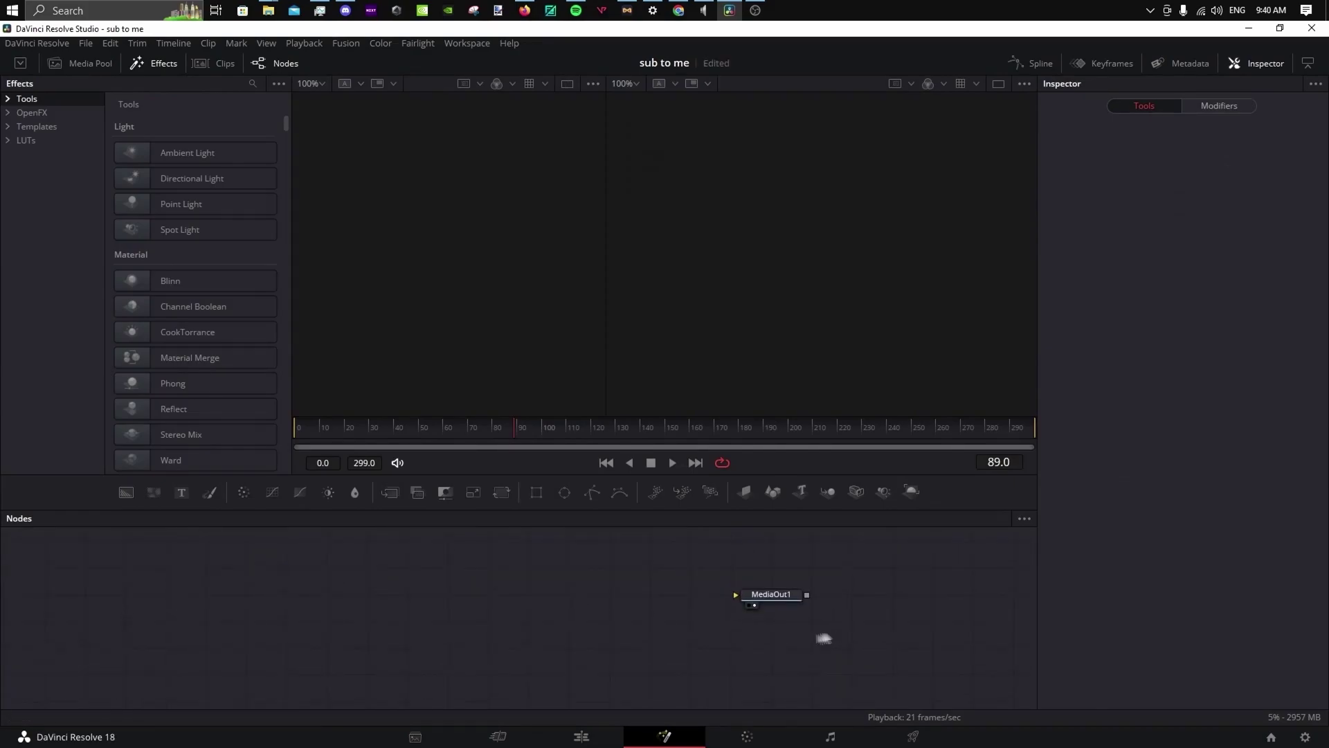
Set the node graph's Arrange Tools option to Grid
click(777, 597)
right_click(777, 597)
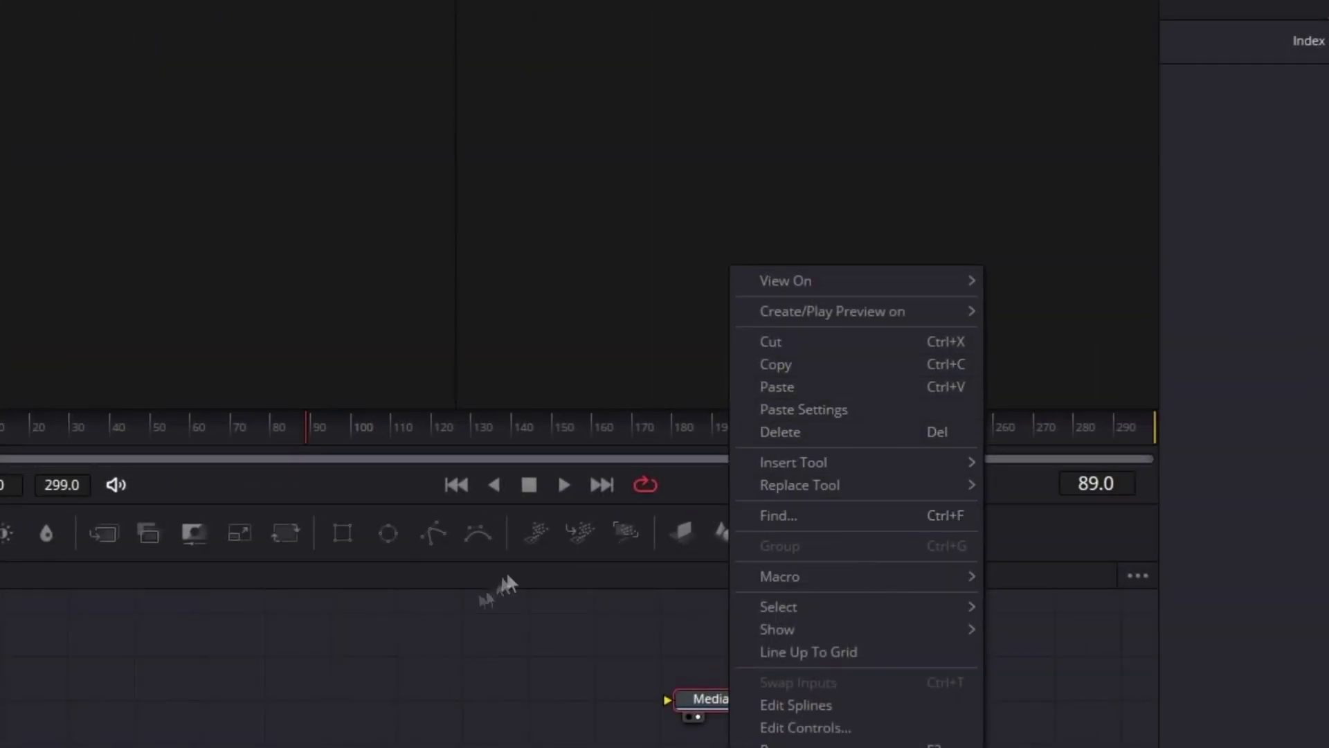
right_click(454, 613)
mouse_move(696, 322)
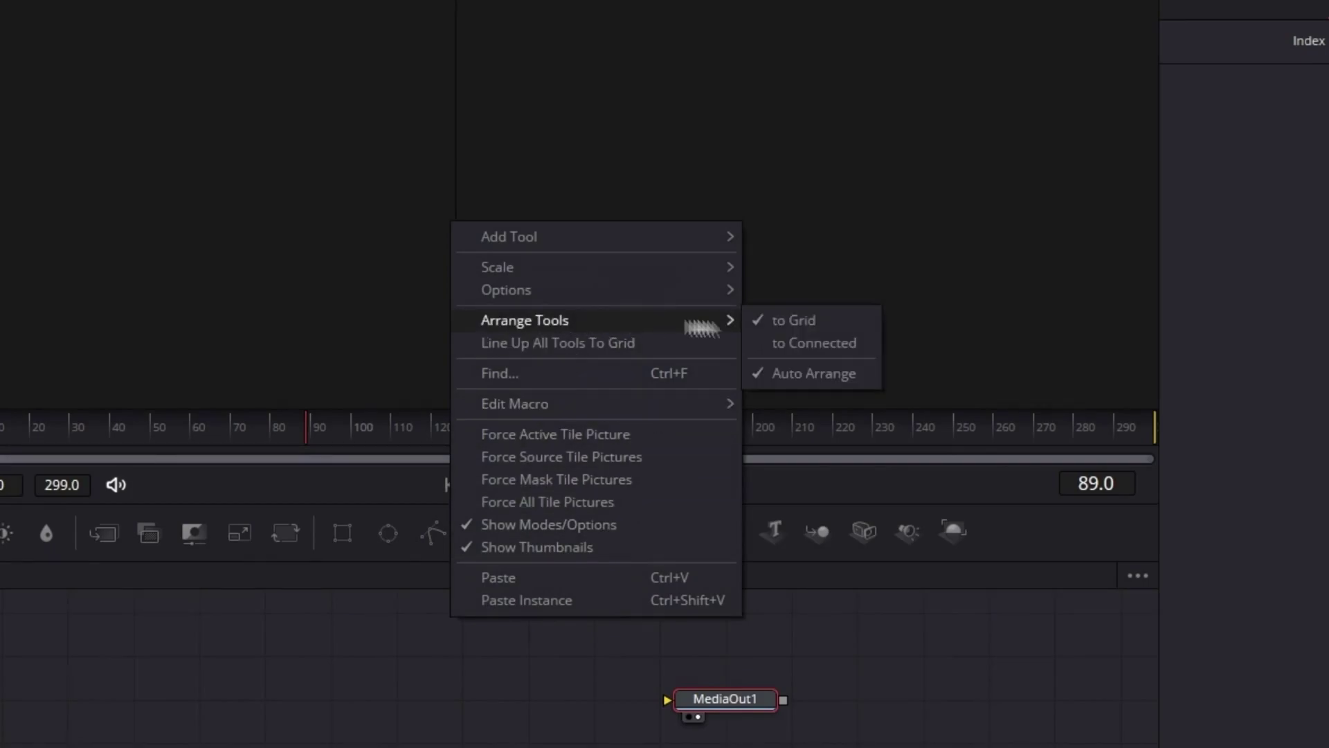
click(810, 325)
Connect a Background node to MediaOut1 and merge a Text+ node over it, placing the text node above the Merge node
drag(126, 493, 736, 594)
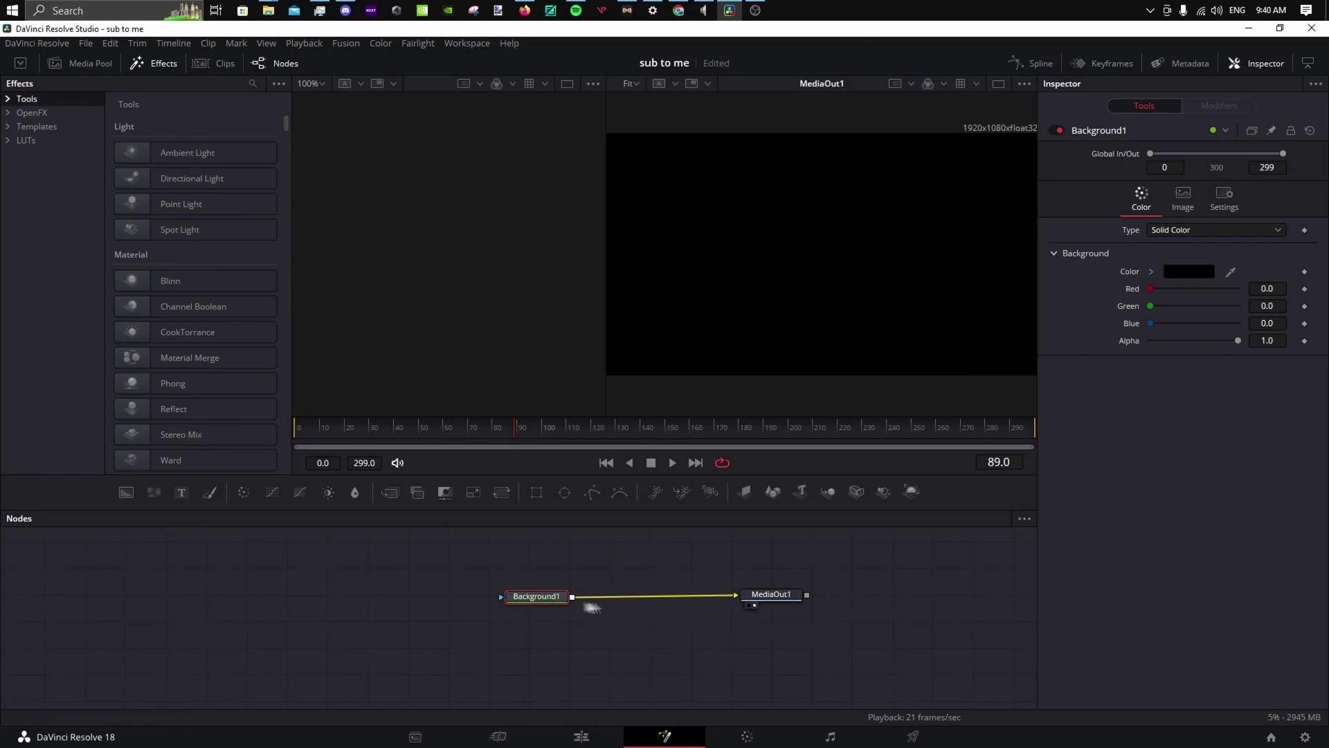
drag(173, 492, 560, 551)
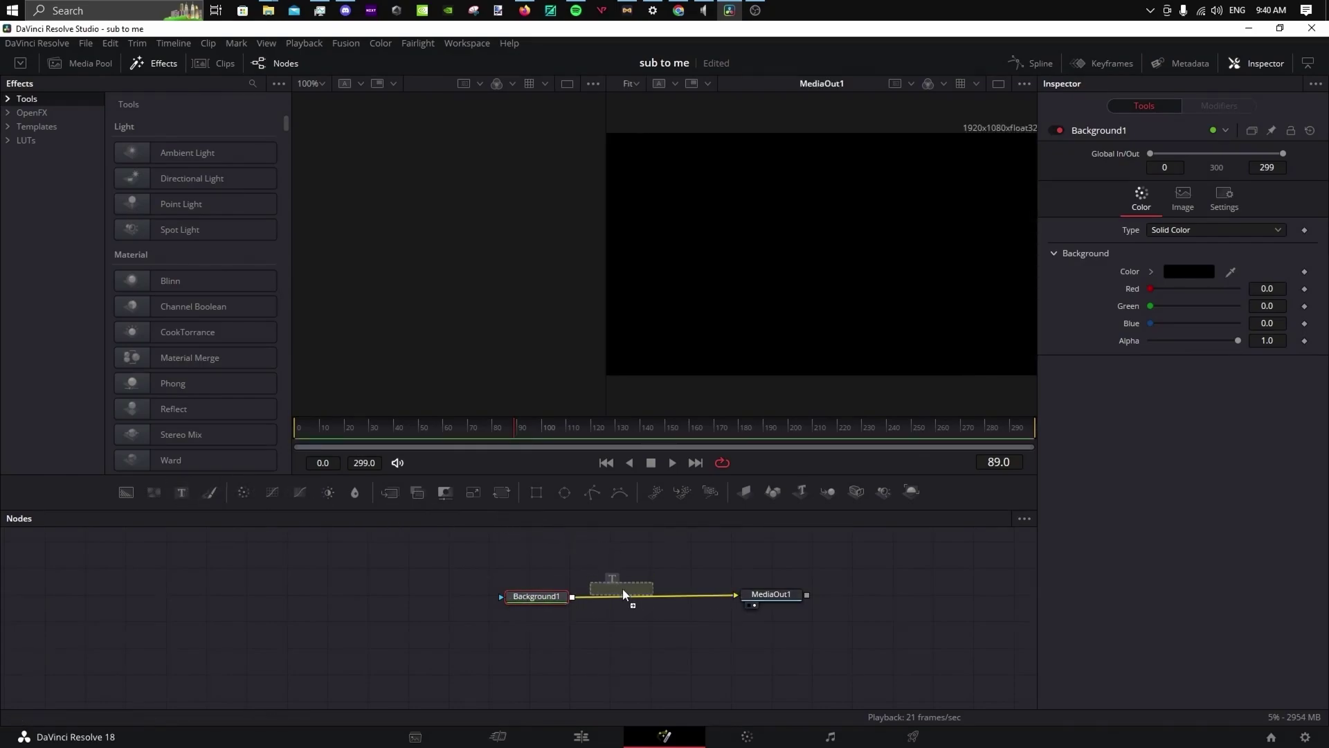
drag(622, 589, 624, 598)
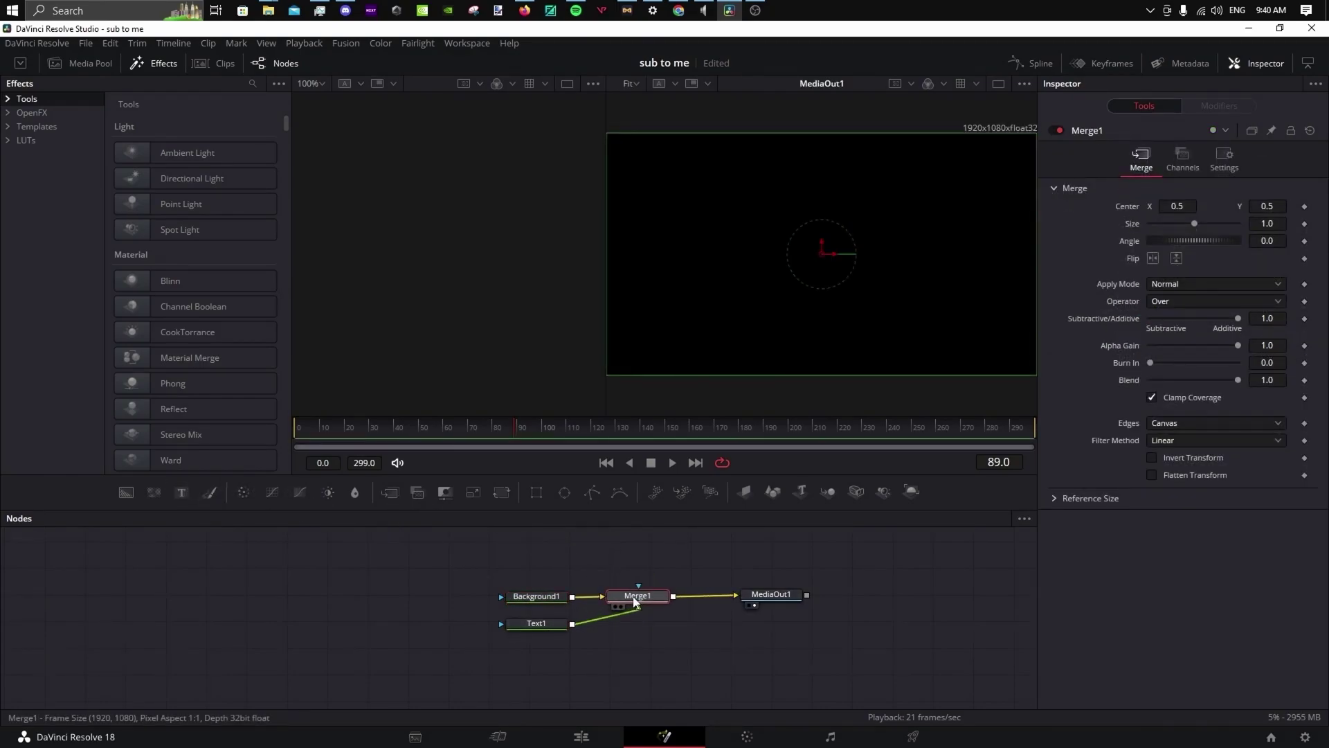
drag(534, 627, 635, 554)
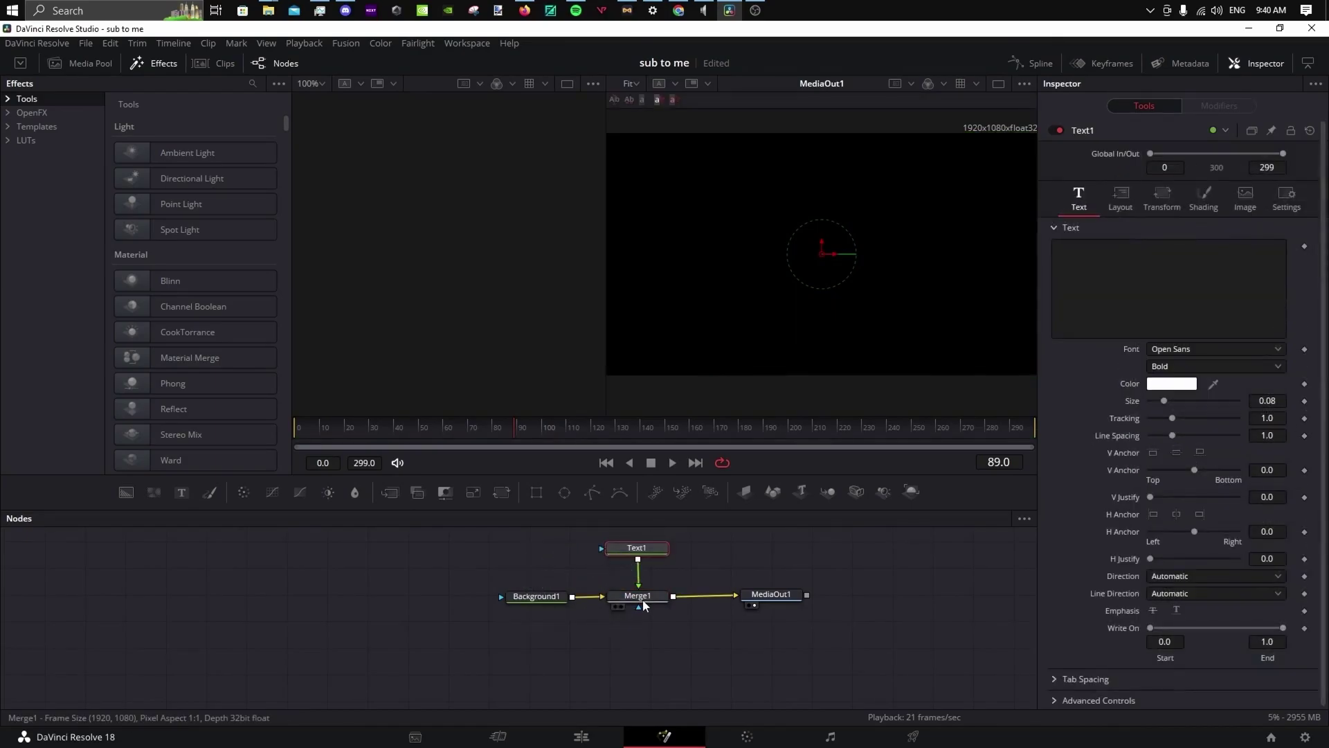
drag(539, 635, 508, 671)
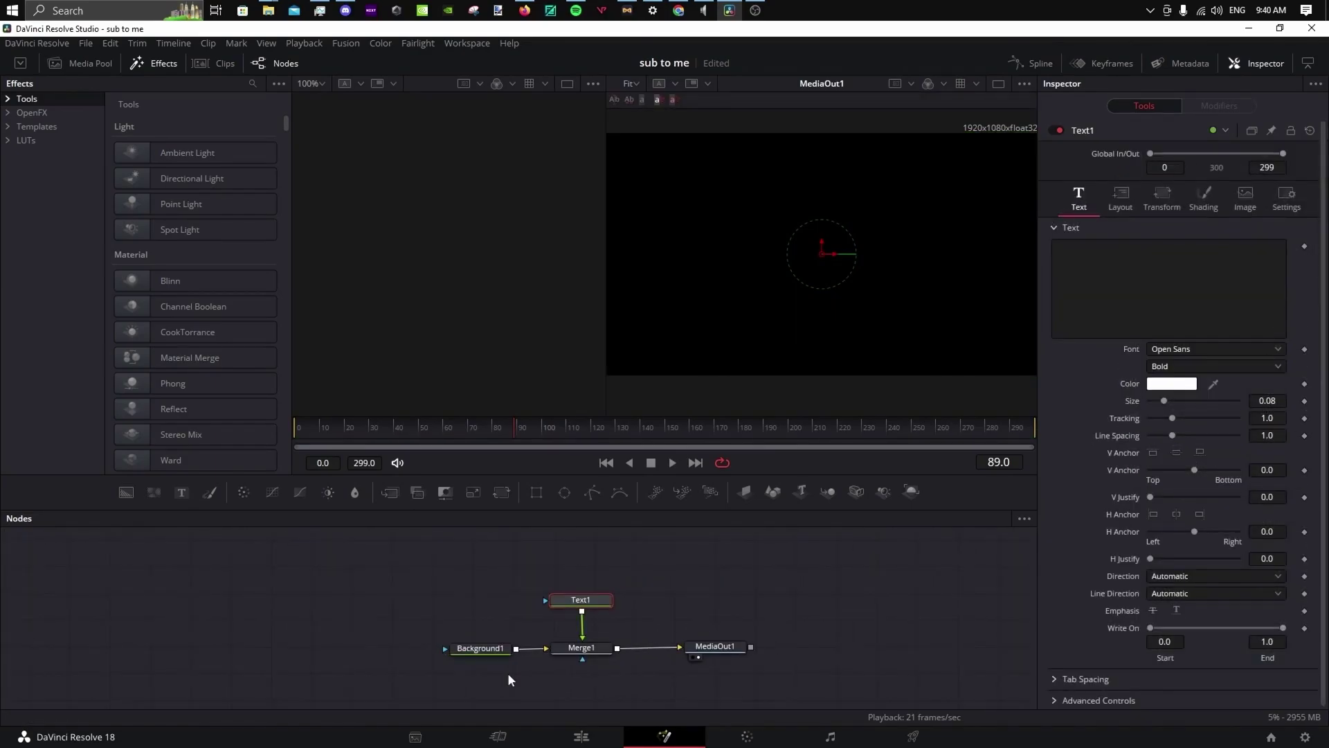
Lower the Background node's Alpha until it is fully transparent, and enter SUBSCRIBE as the text of Text1
click(489, 649)
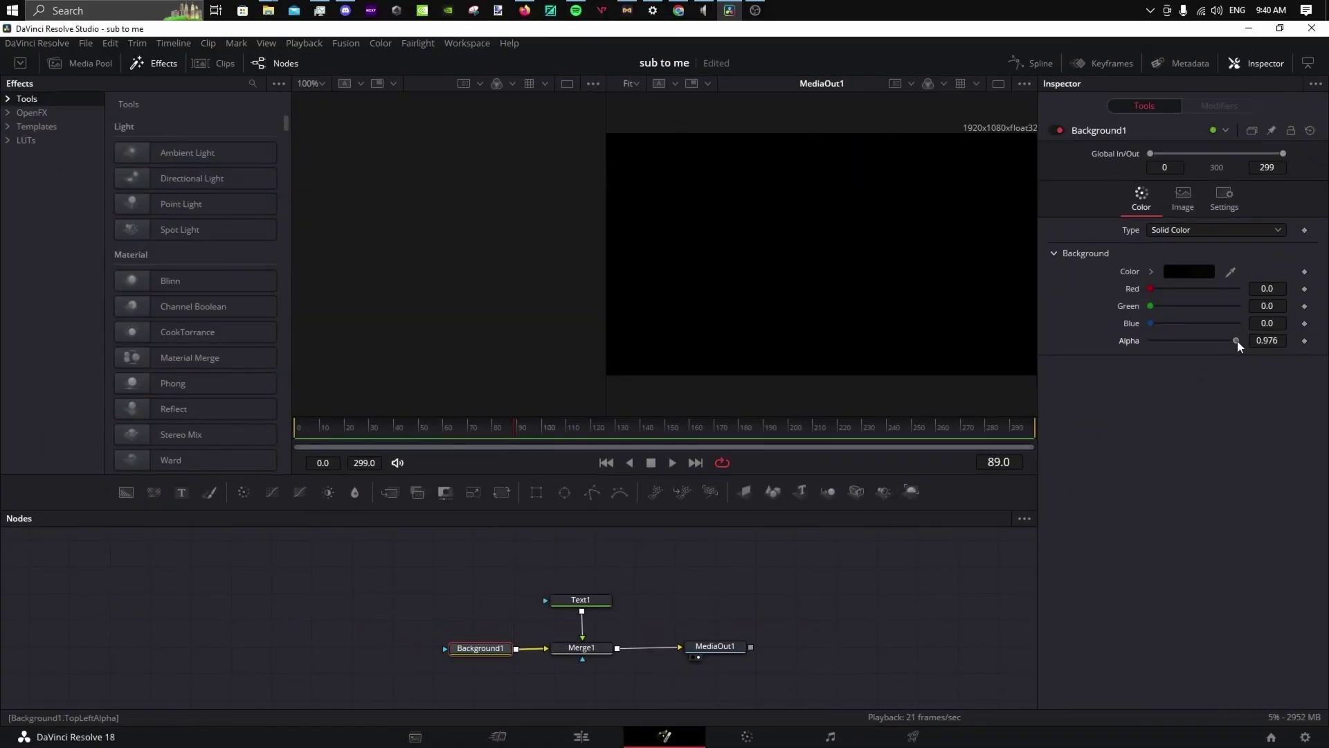
drag(1237, 341, 552, 540)
click(603, 599)
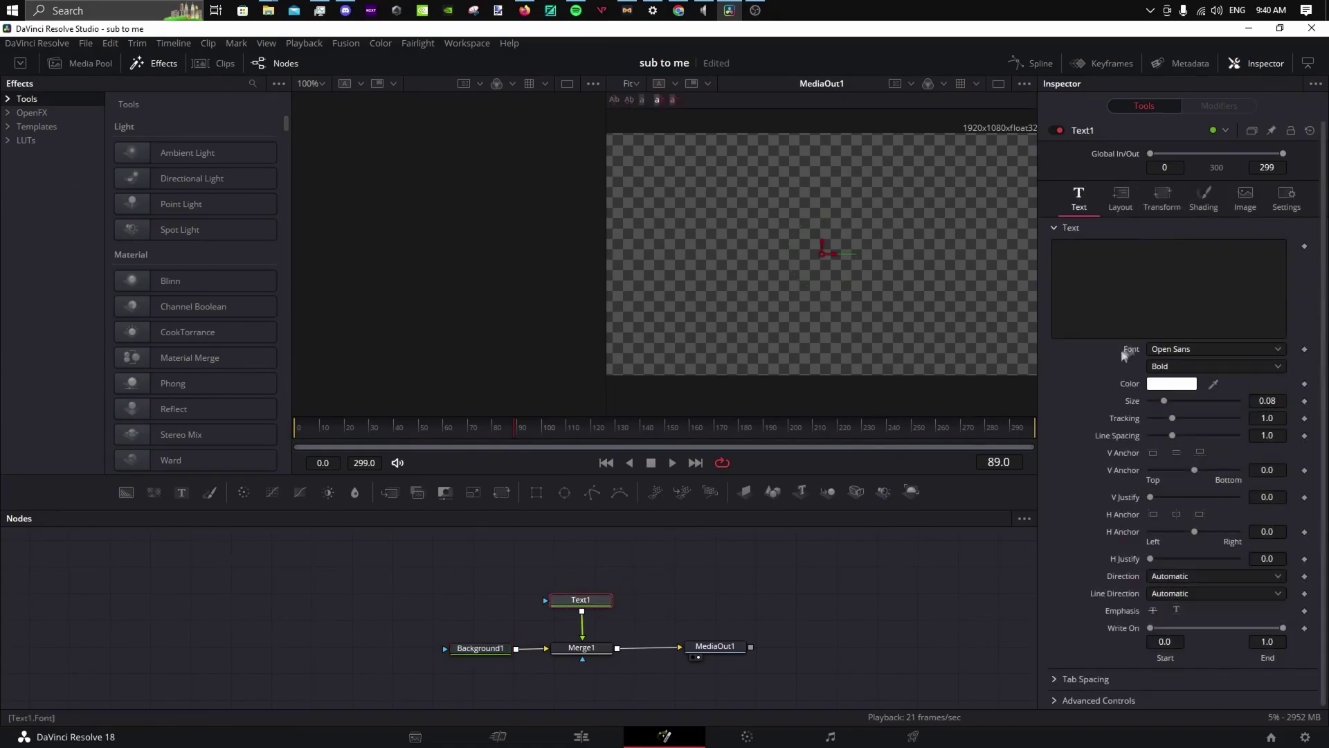
text(SUBSC)
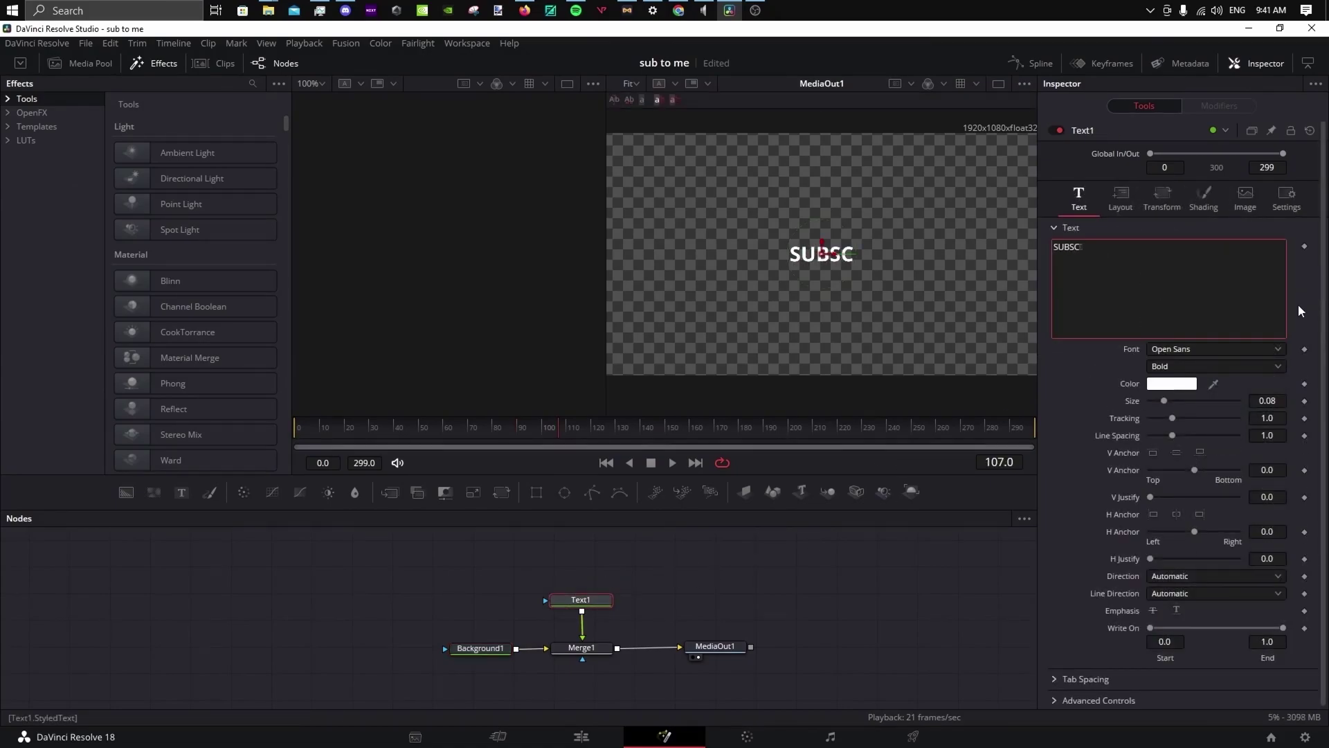
text(RIBE)
Set the SUBSCRIBE text's font to Montserrat in the Black style
click(1199, 349)
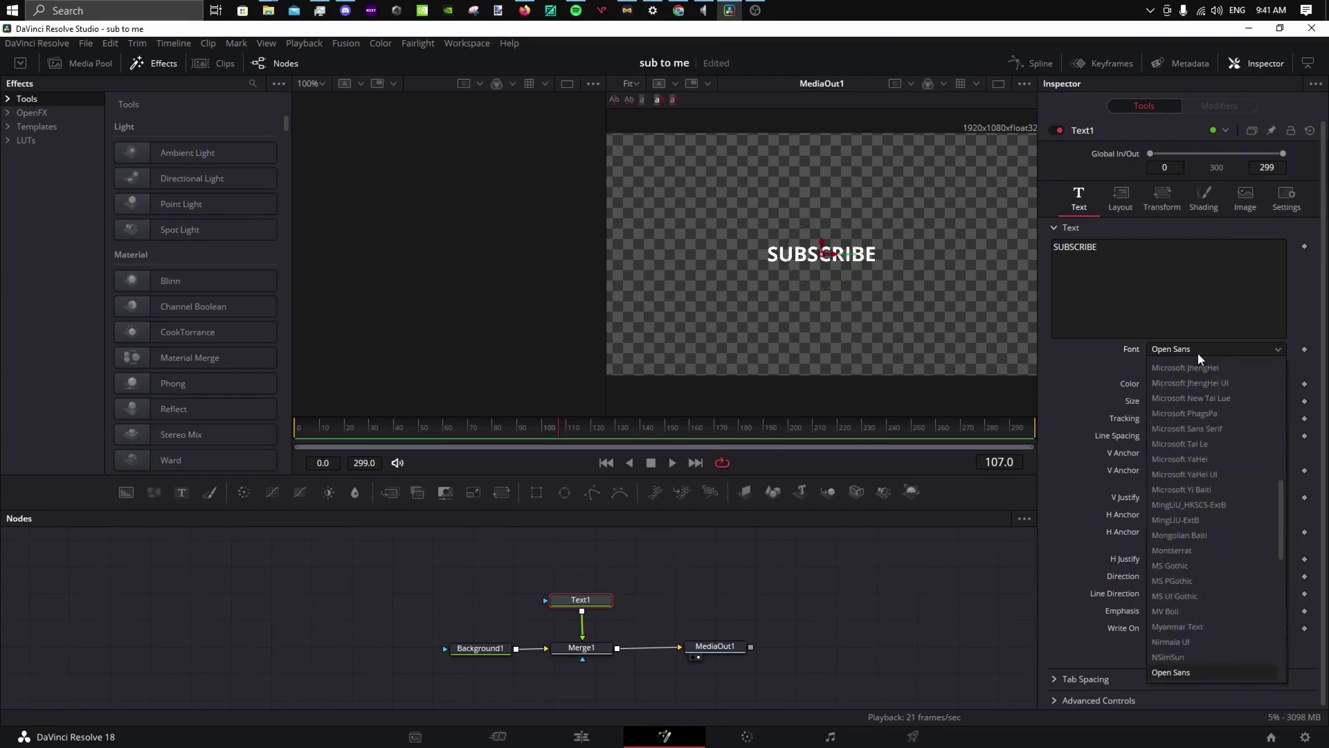
click(1207, 550)
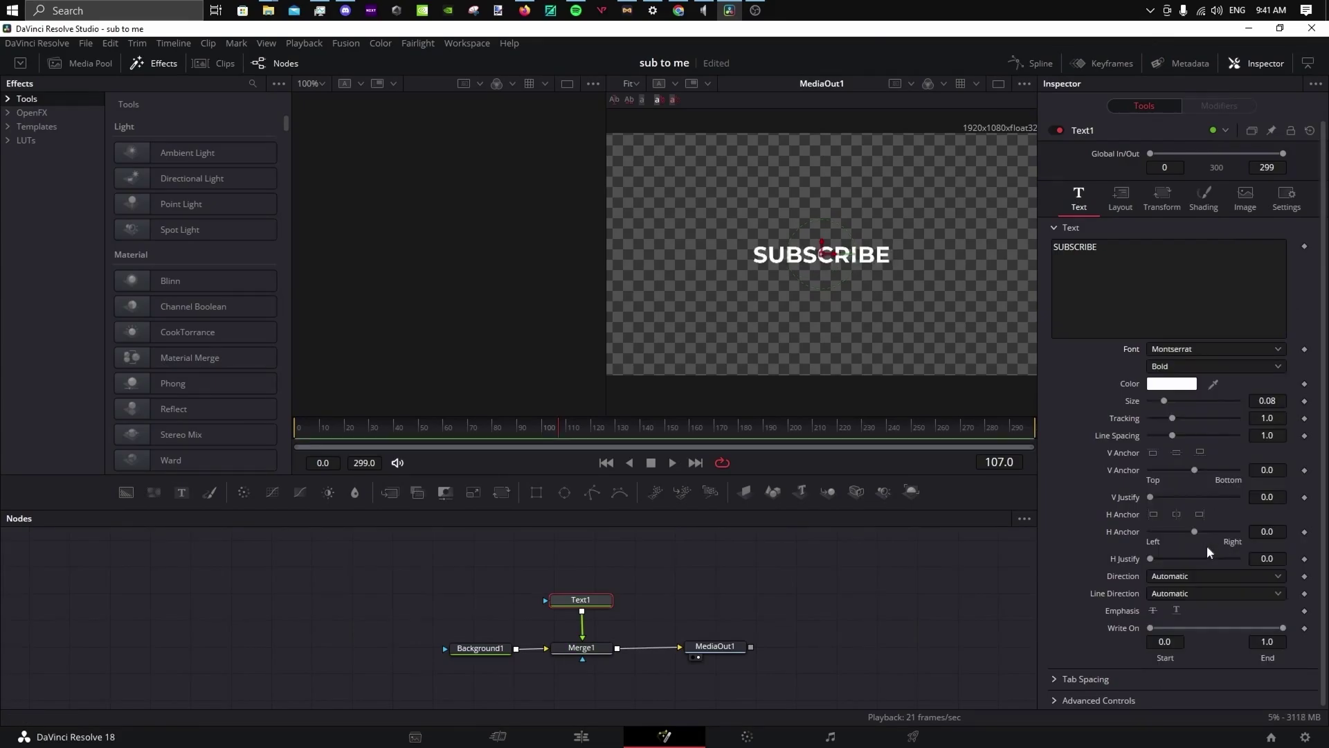
click(1189, 365)
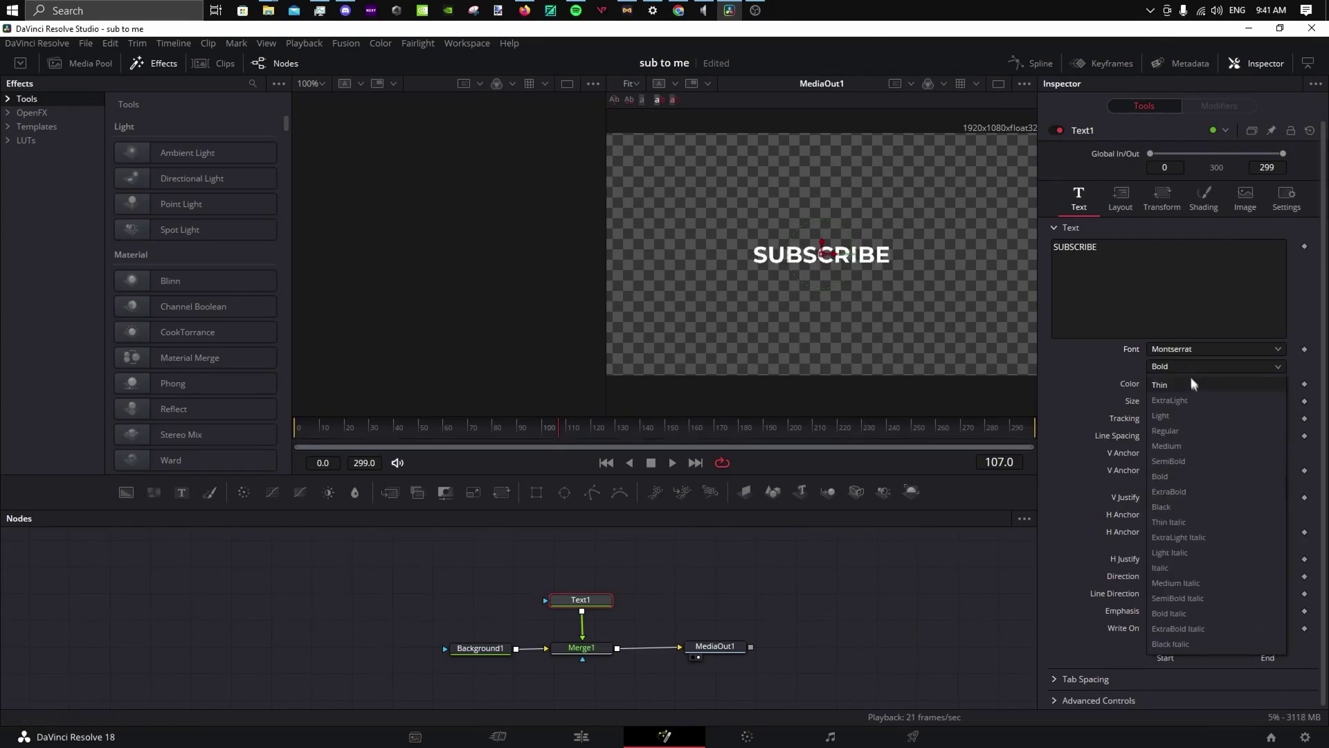
click(1202, 506)
Enlarge the SUBSCRIBE text to span most of the frame and insert a Transform node between Text1 and Merge1
drag(1272, 401, 1283, 400)
drag(1186, 401, 1185, 400)
click(501, 492)
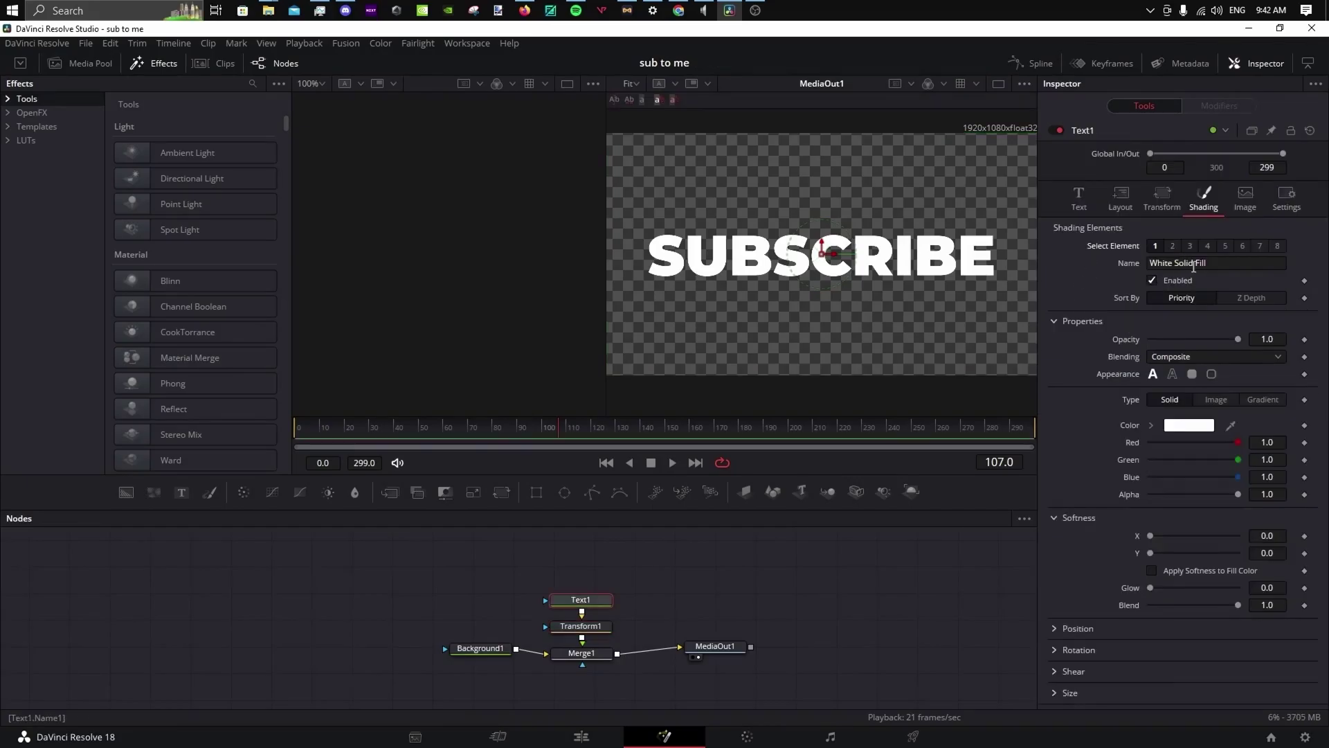
Enable shading element 5 of Text1 as a solid black text outline with Alpha 0.5 and Thickness about 0.05
click(1225, 247)
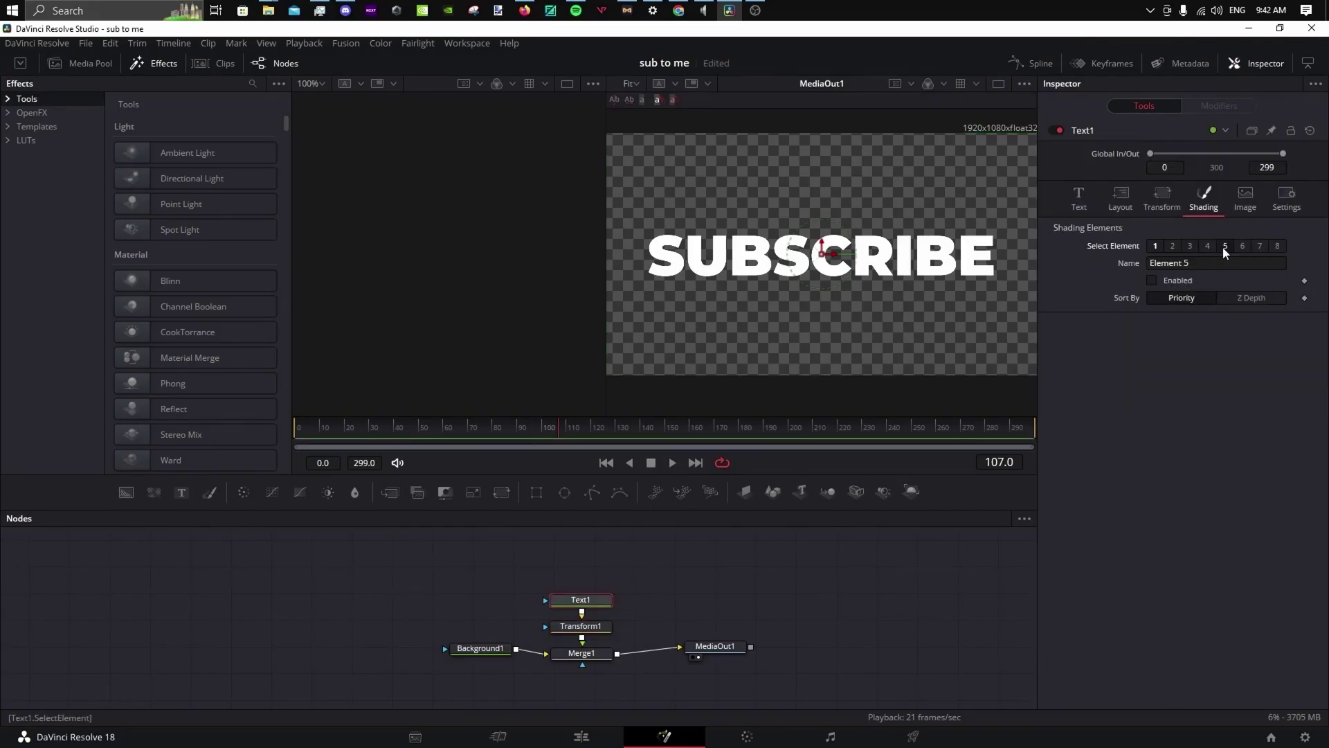
click(1152, 281)
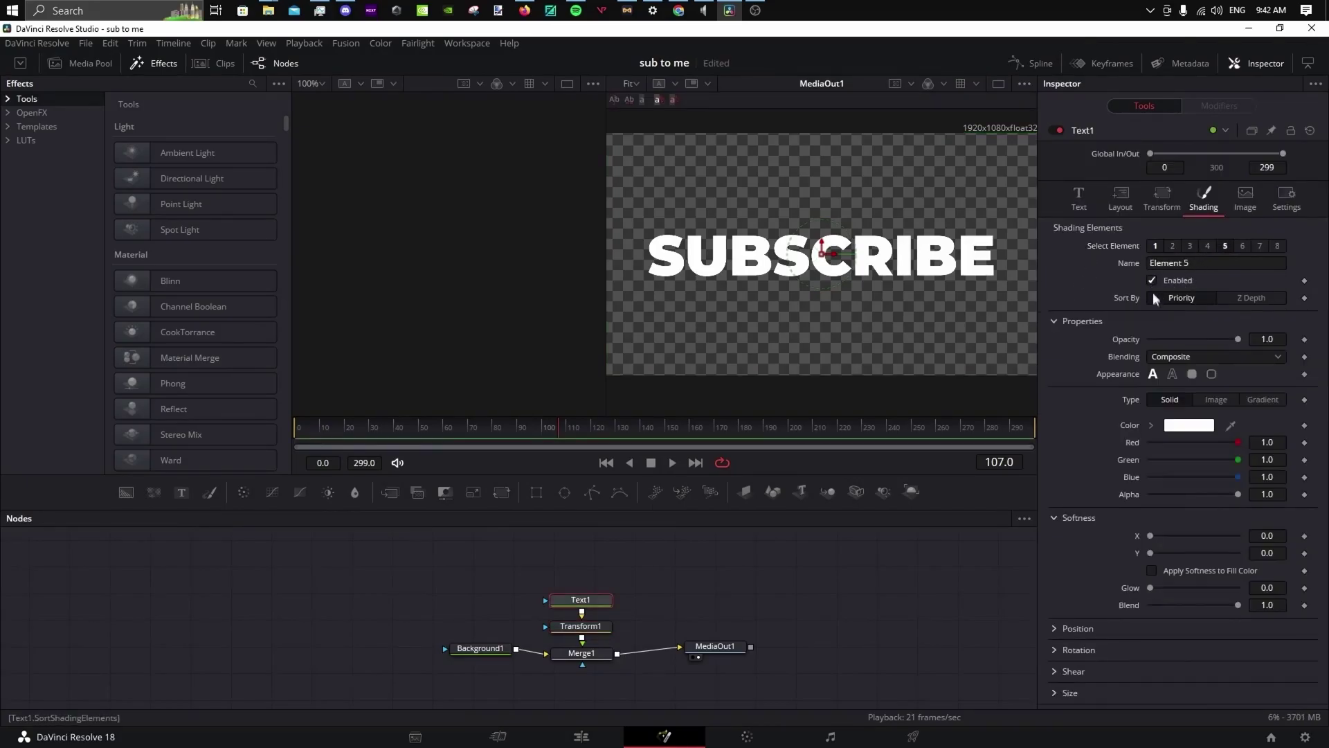
click(1173, 374)
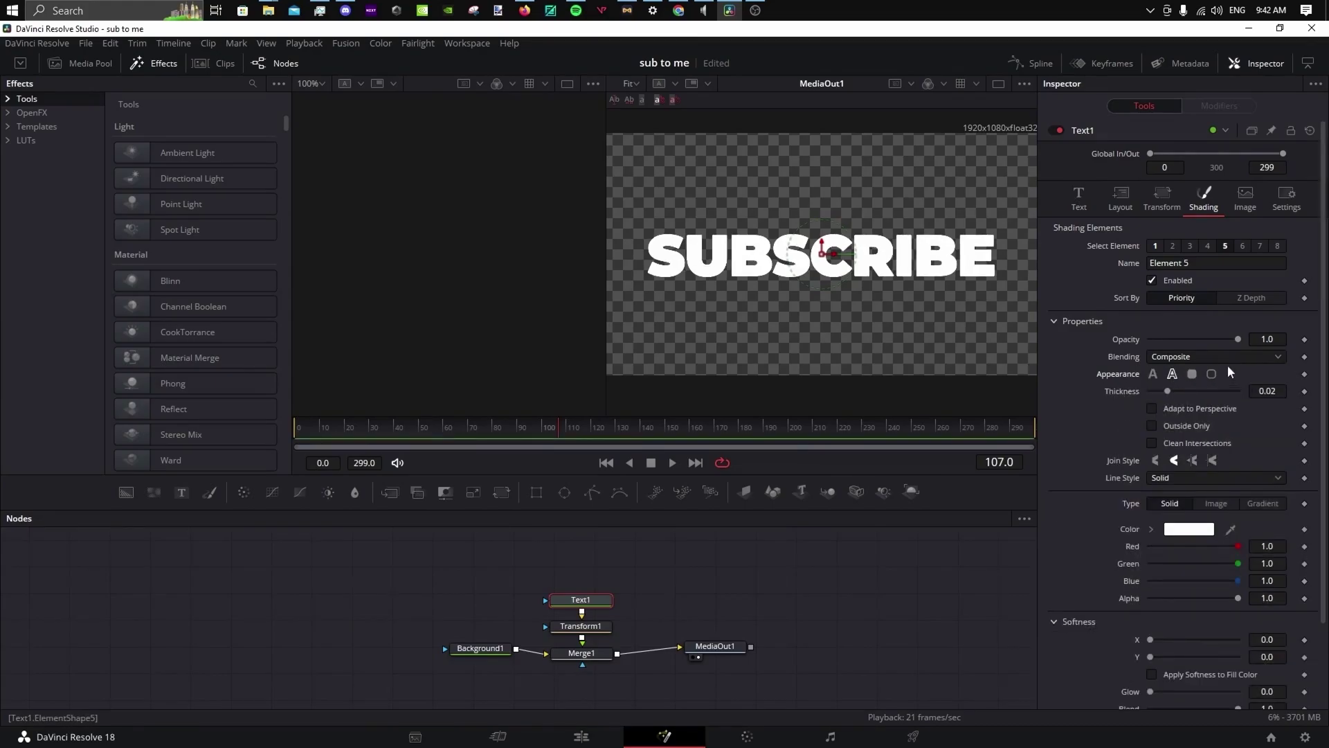
click(1189, 529)
drag(825, 291, 825, 412)
click(824, 513)
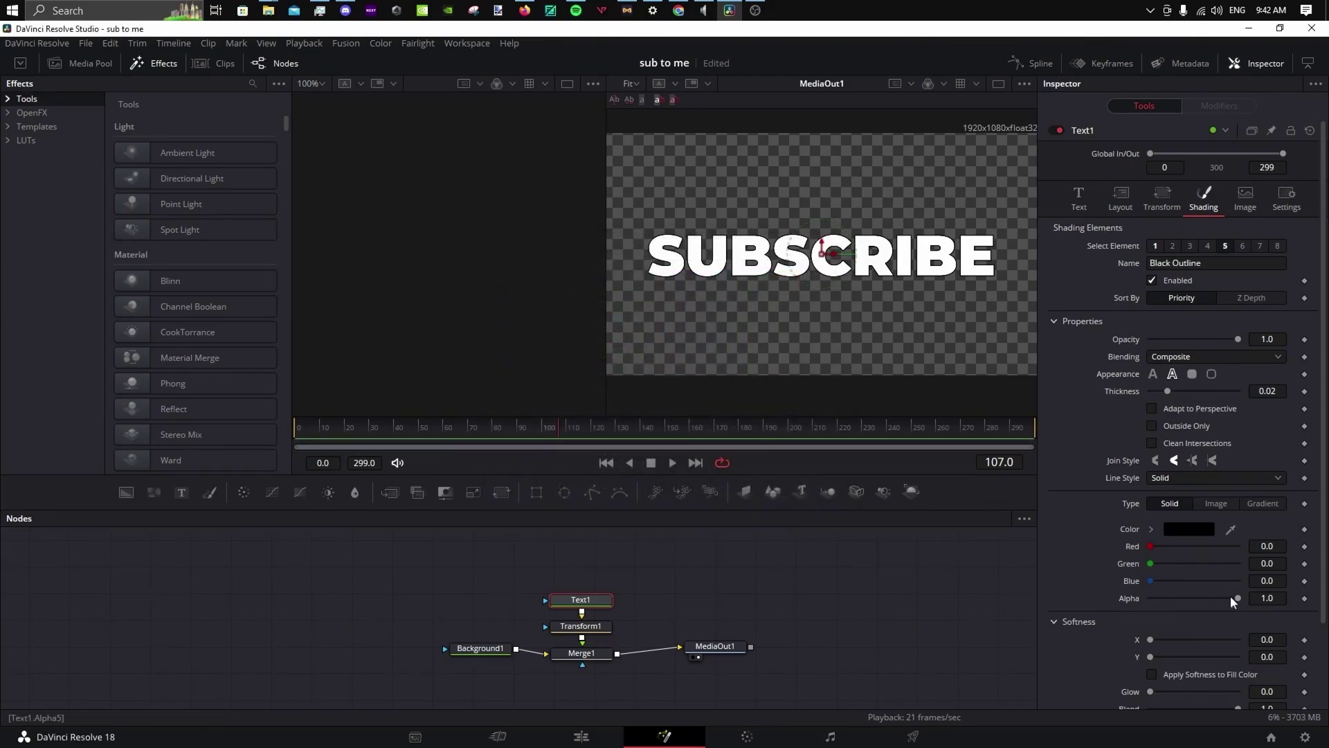
drag(1206, 596, 1202, 599)
drag(1169, 392, 1195, 393)
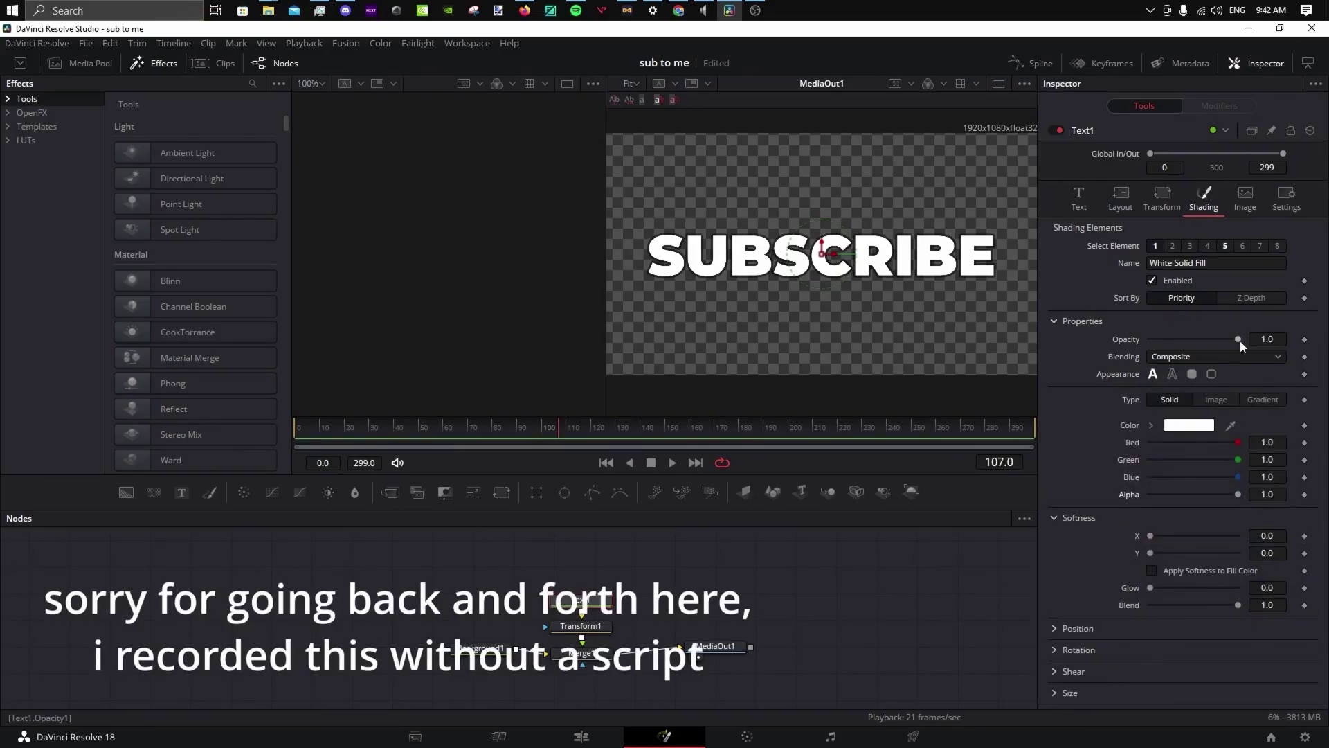
Set the text's White Solid Fill opacity to 0.5 and restrict the Black Outline to Outside Only
drag(1241, 341, 1195, 338)
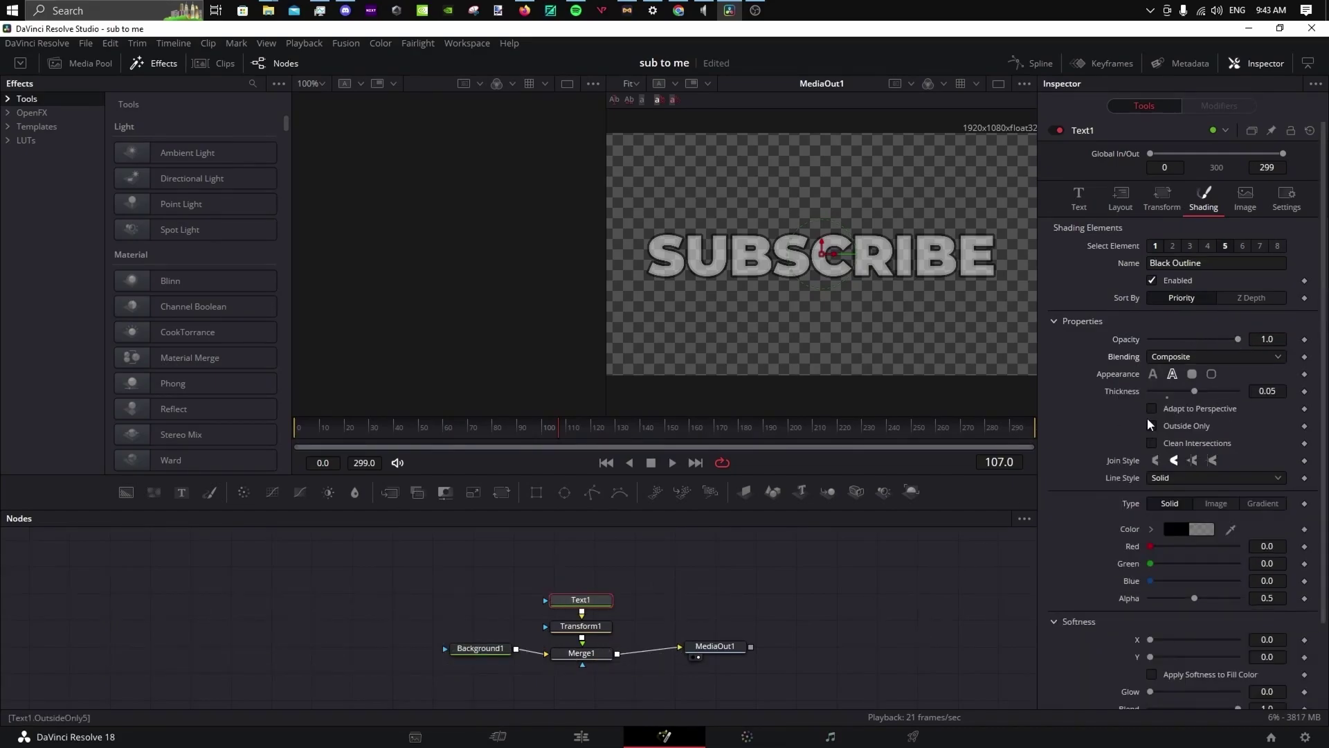
click(1152, 426)
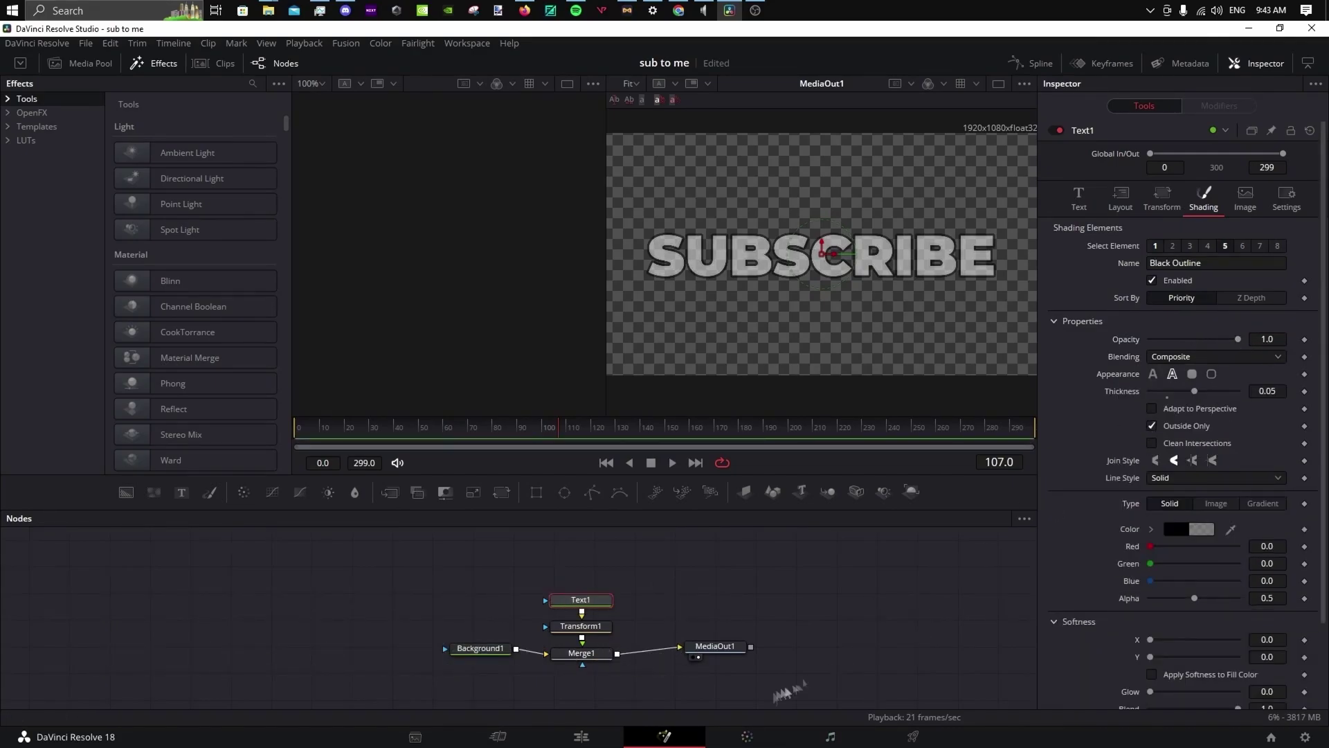
click(582, 737)
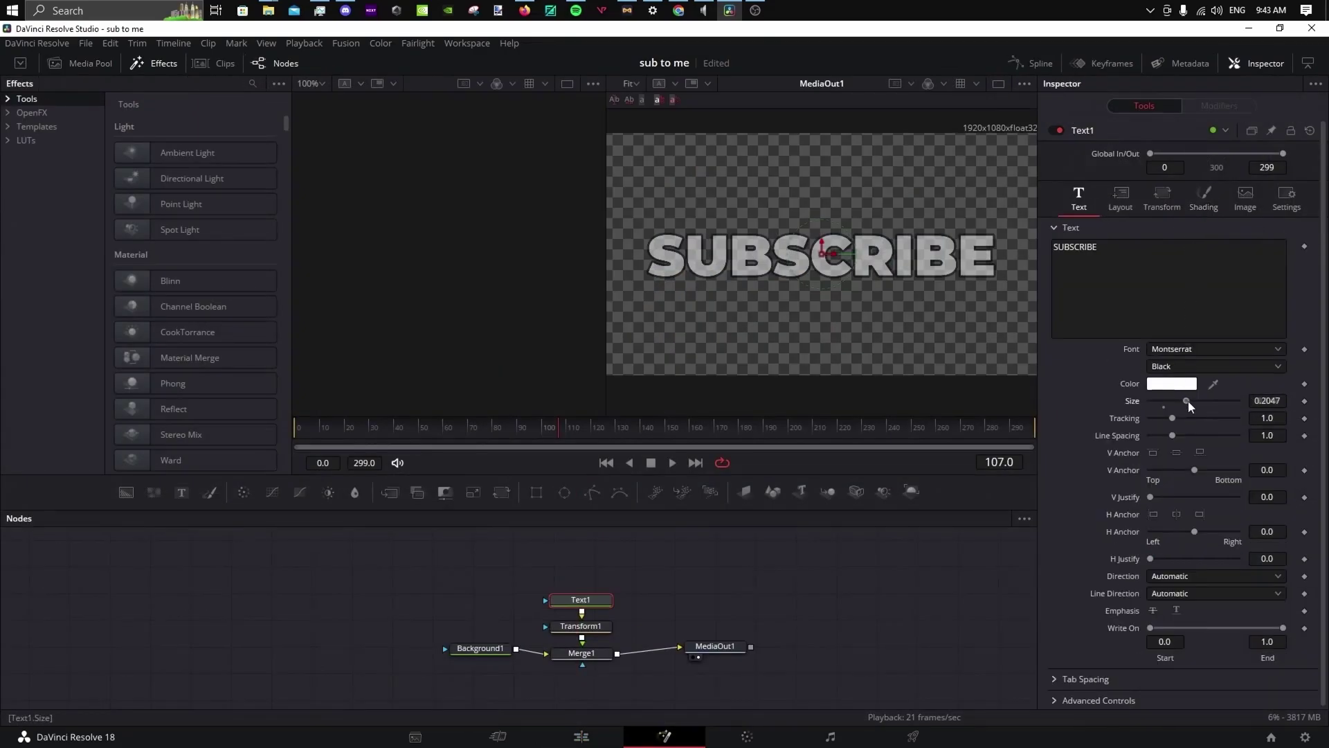
Enlarge the SUBSCRIBE text slightly and change the Black Outline's join style to the miter option
drag(1188, 401, 1194, 401)
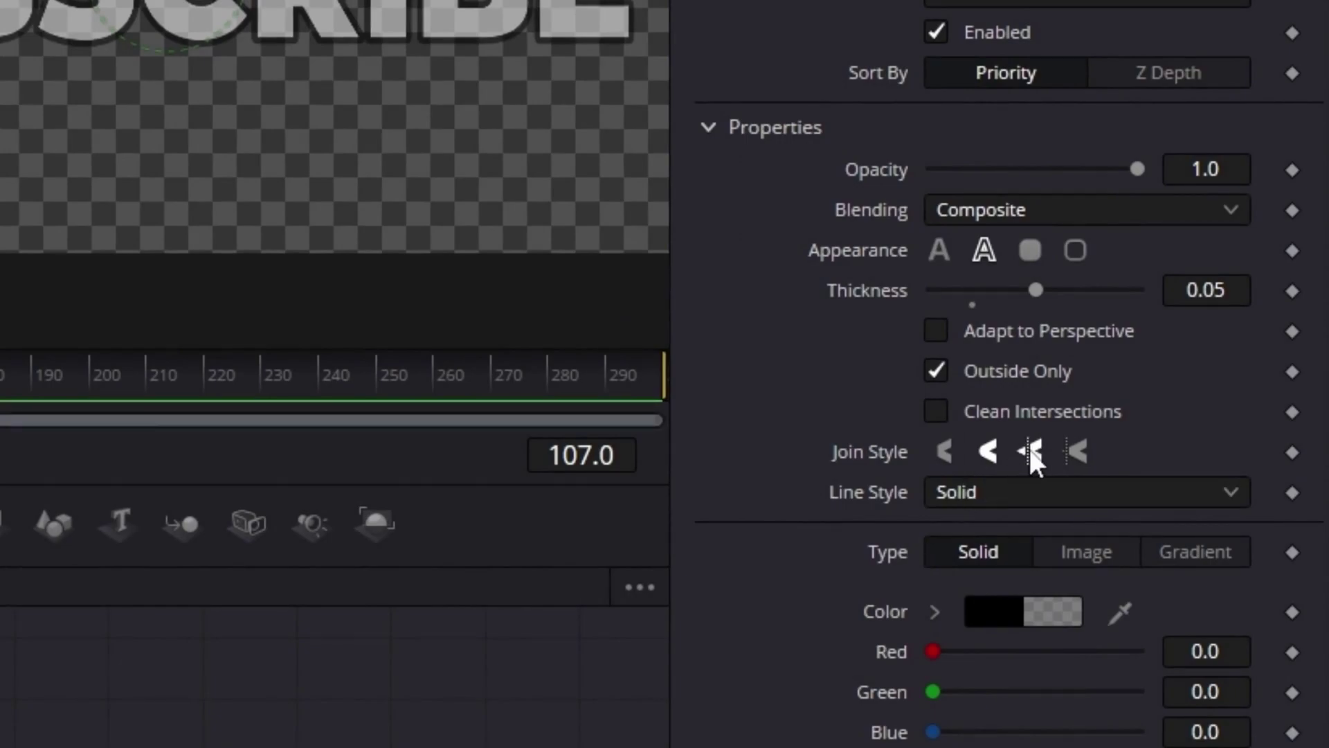
click(1030, 451)
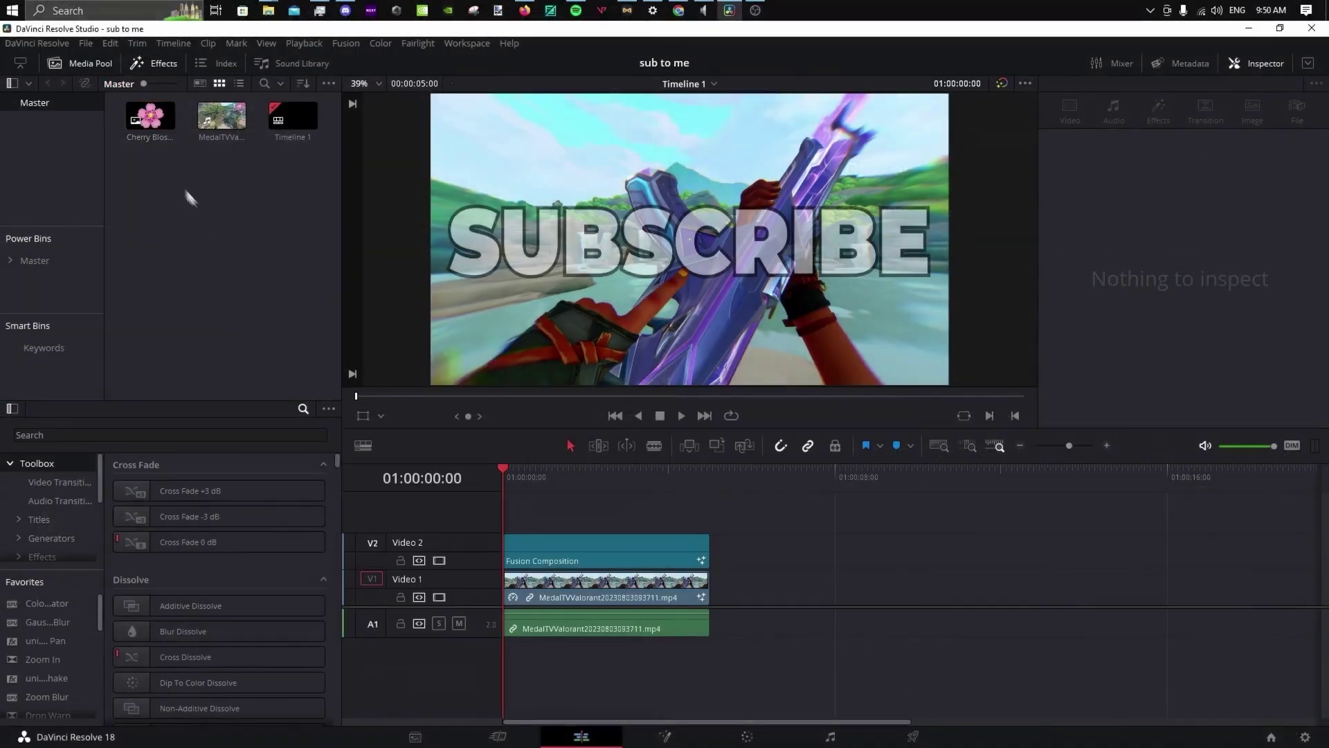
Place Cherry Blossom Emoji.png on Video 3, with Zoom 0.360, Position X 1170 and Y 33, and Rotation Angle -18.4
drag(150, 116, 516, 507)
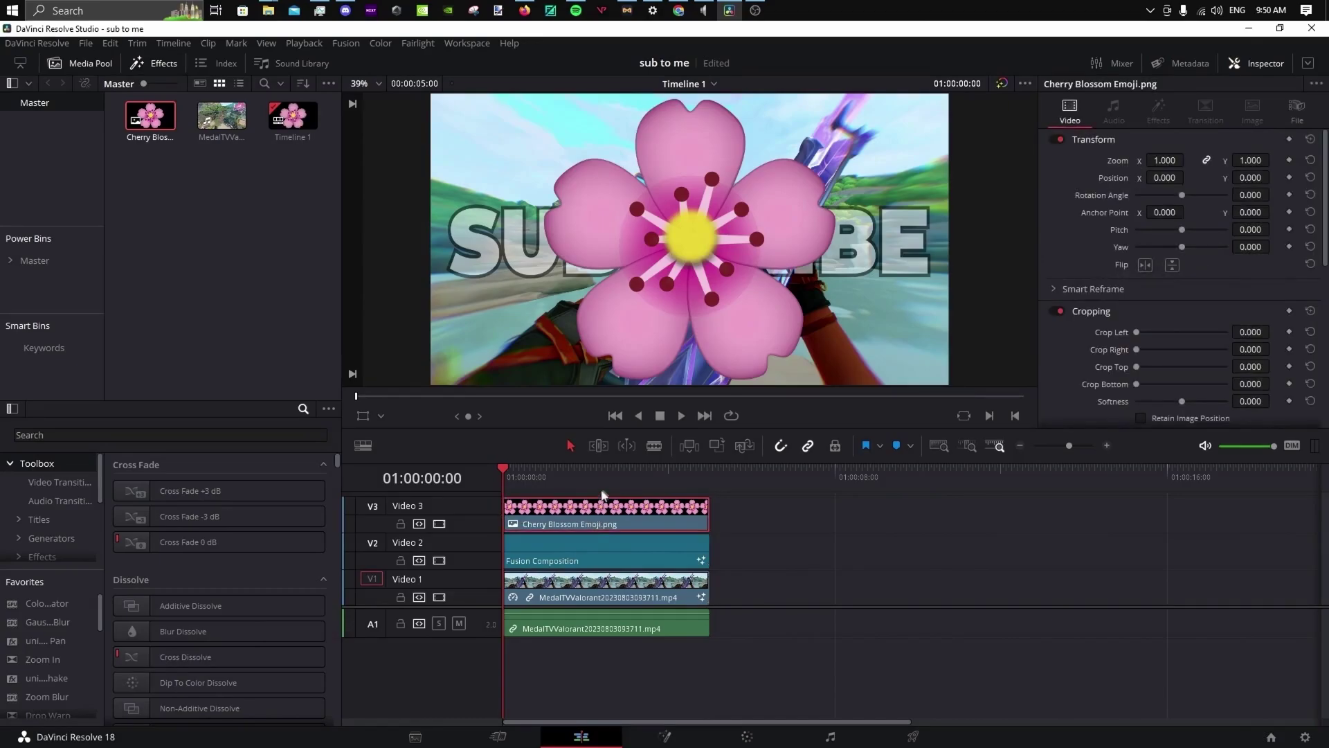
drag(613, 485, 639, 485)
drag(1168, 158, 1285, 175)
drag(1162, 158, 1189, 191)
Put the Fusion Composition on Video 3 and the cherry blossom on Video 2, and reposition the blossom behind the first letters of SUBSCRIBE
drag(641, 519, 924, 516)
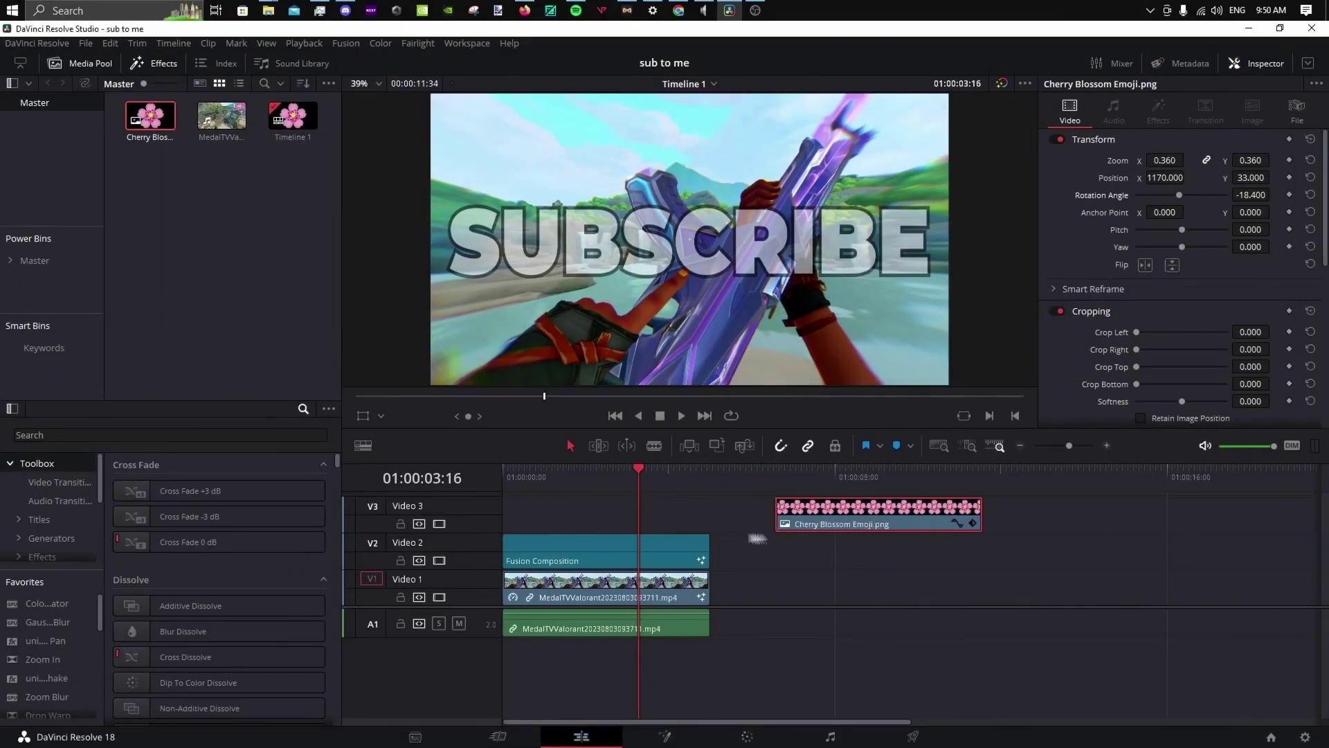
drag(670, 561, 670, 524)
drag(837, 514, 554, 553)
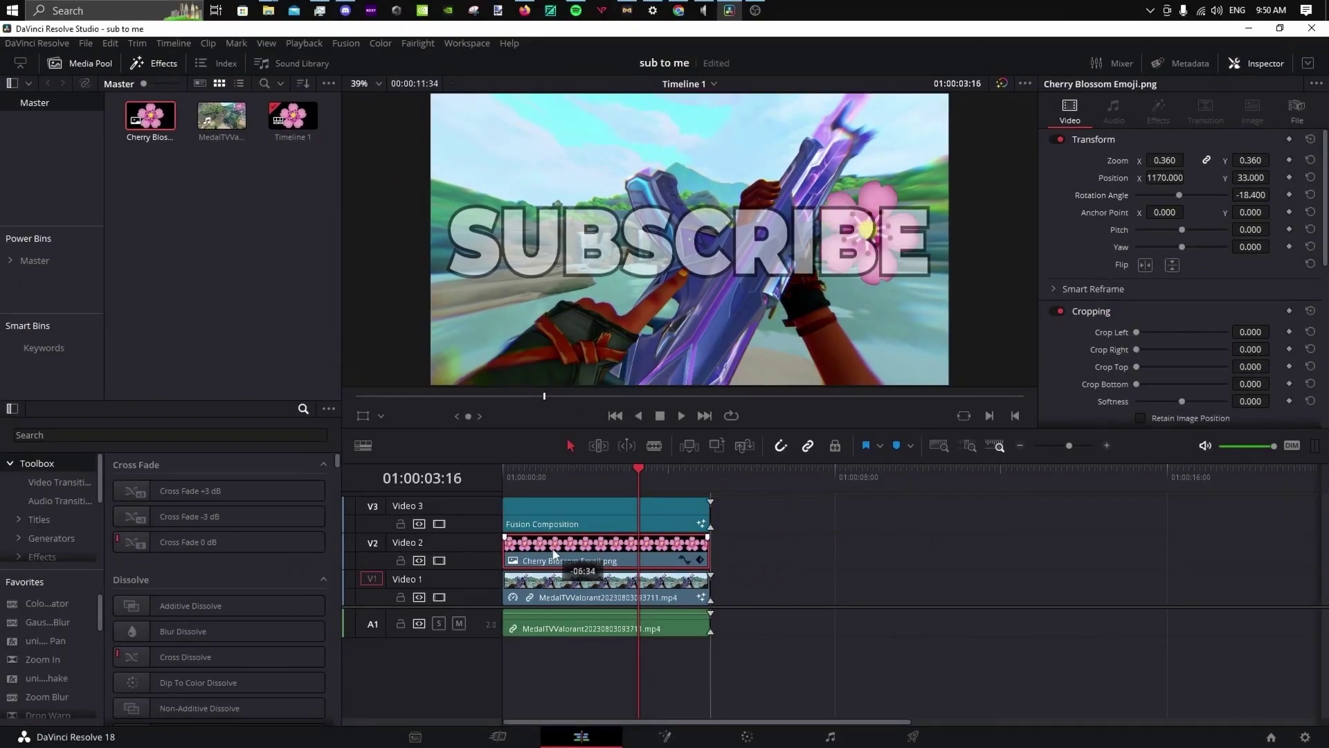
drag(1164, 160, 1004, 177)
drag(1218, 178, 1233, 178)
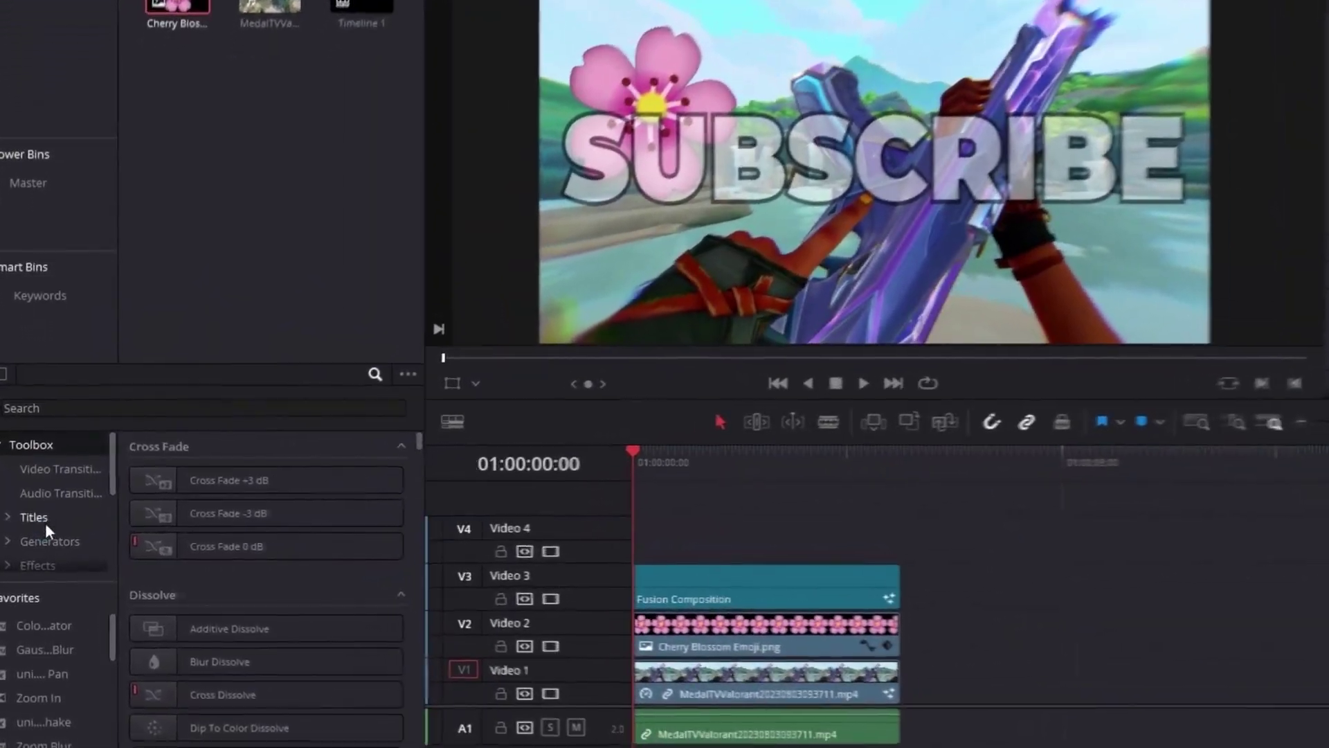
Add a Text+ title on Video 4 from the start of the timeline and set its text to BOOTDRIVE
click(43, 519)
drag(173, 622, 545, 540)
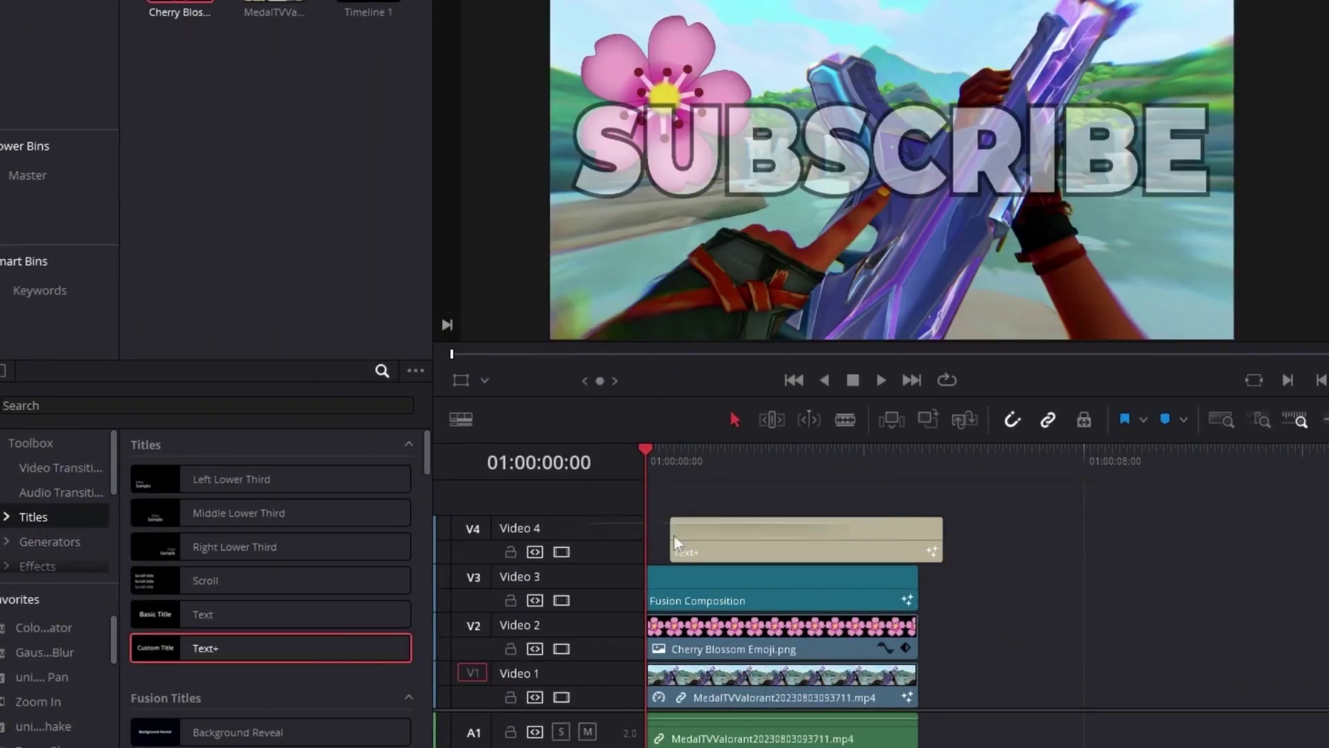
drag(676, 542, 671, 542)
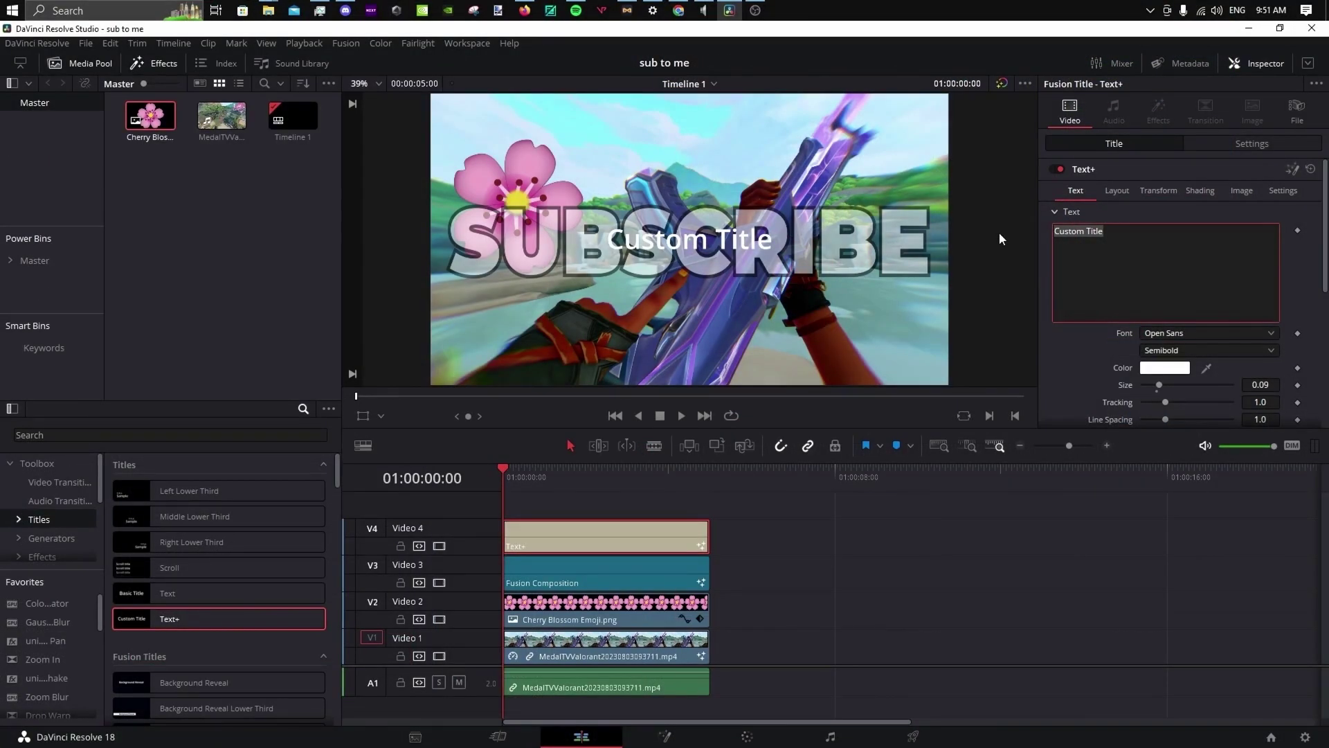
text(BOOTDRIVE)
Move the BOOTDRIVE title toward the lower-left corner of the frame
click(1252, 144)
drag(1186, 207, 1108, 208)
click(1297, 208)
mouse_move(1260, 208)
mouse_down()
mouse_move(1198, 208)
mouse_move(1239, 196)
mouse_up()
Change the BOOTDRIVE title's font to Montserrat to match the SUBSCRIBE text
click(1113, 144)
click(1209, 333)
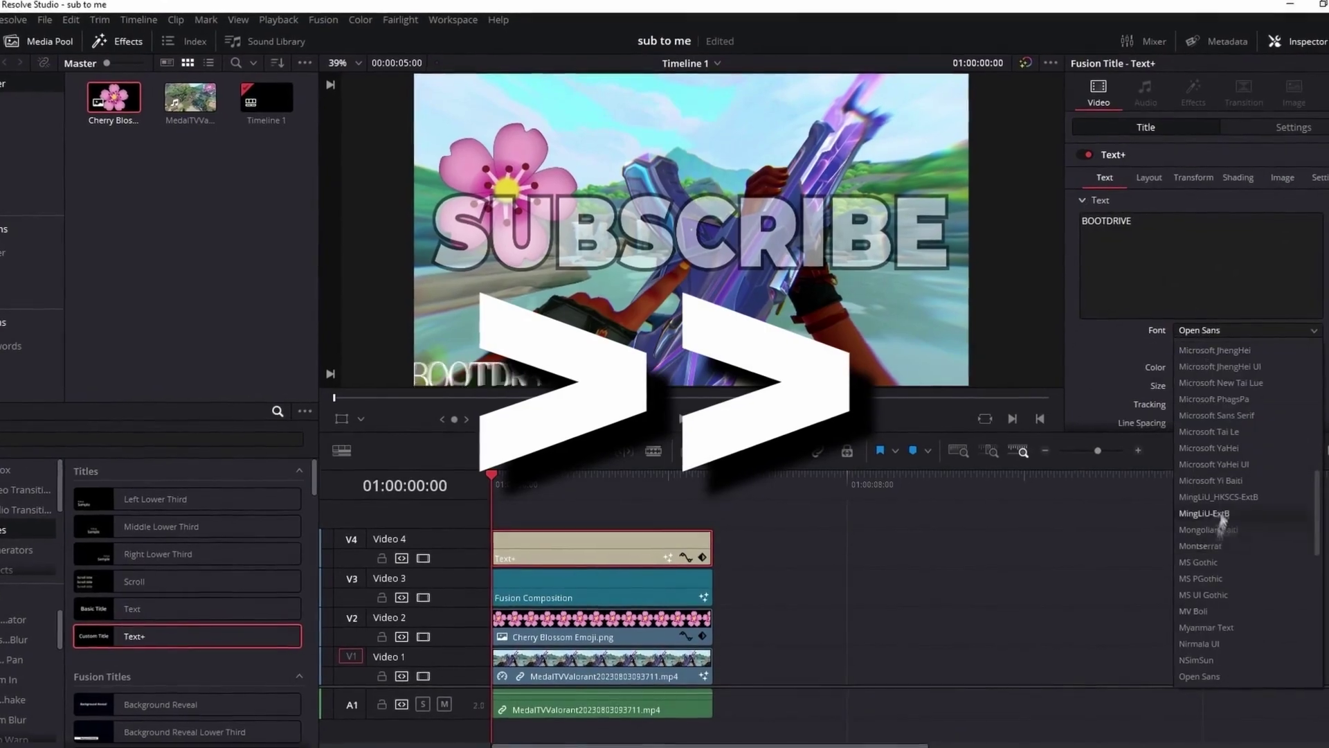
click(1200, 546)
Reduce the BOOTDRIVE title's size slightly and align it in the lower-left corner at Position X -685, Y -494
click(1294, 127)
click(1146, 126)
drag(1194, 386, 1187, 386)
click(1293, 127)
drag(1202, 195, 1177, 195)
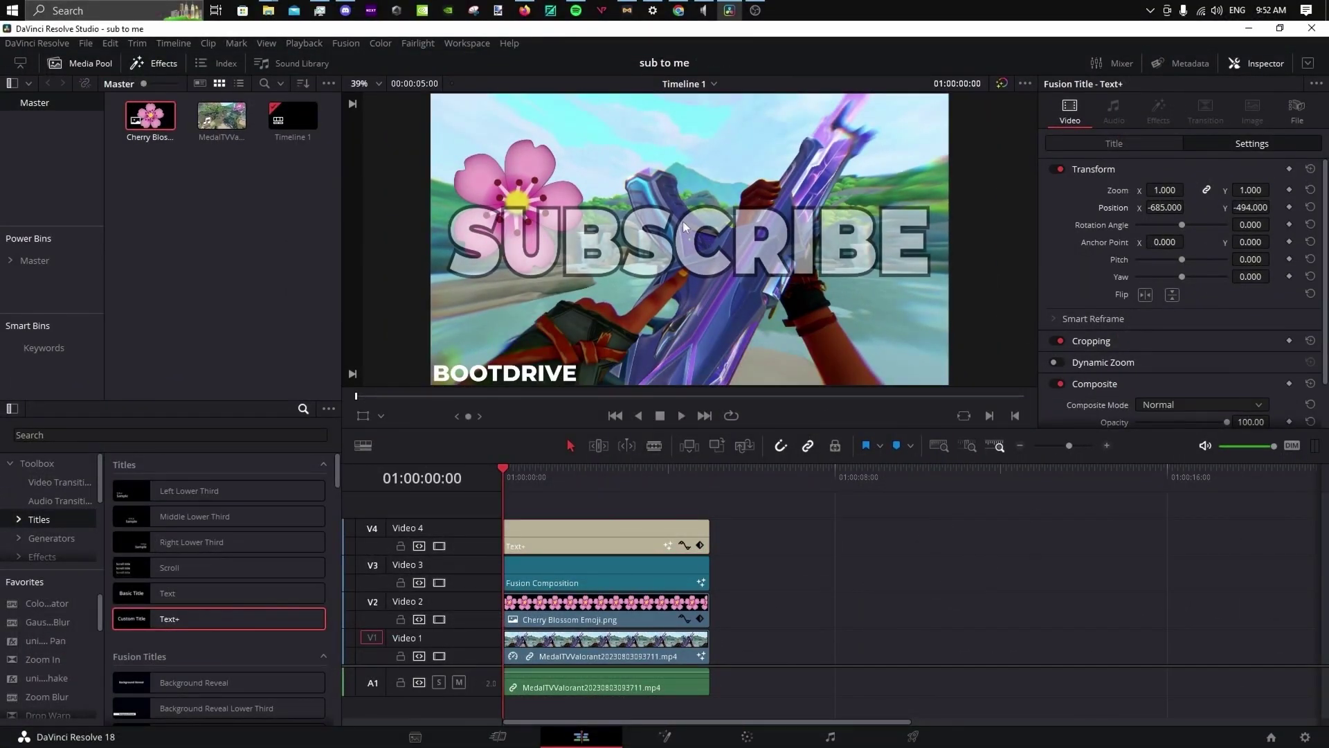
Grab a still of the finished frame on the Color page
click(747, 736)
right_click(527, 219)
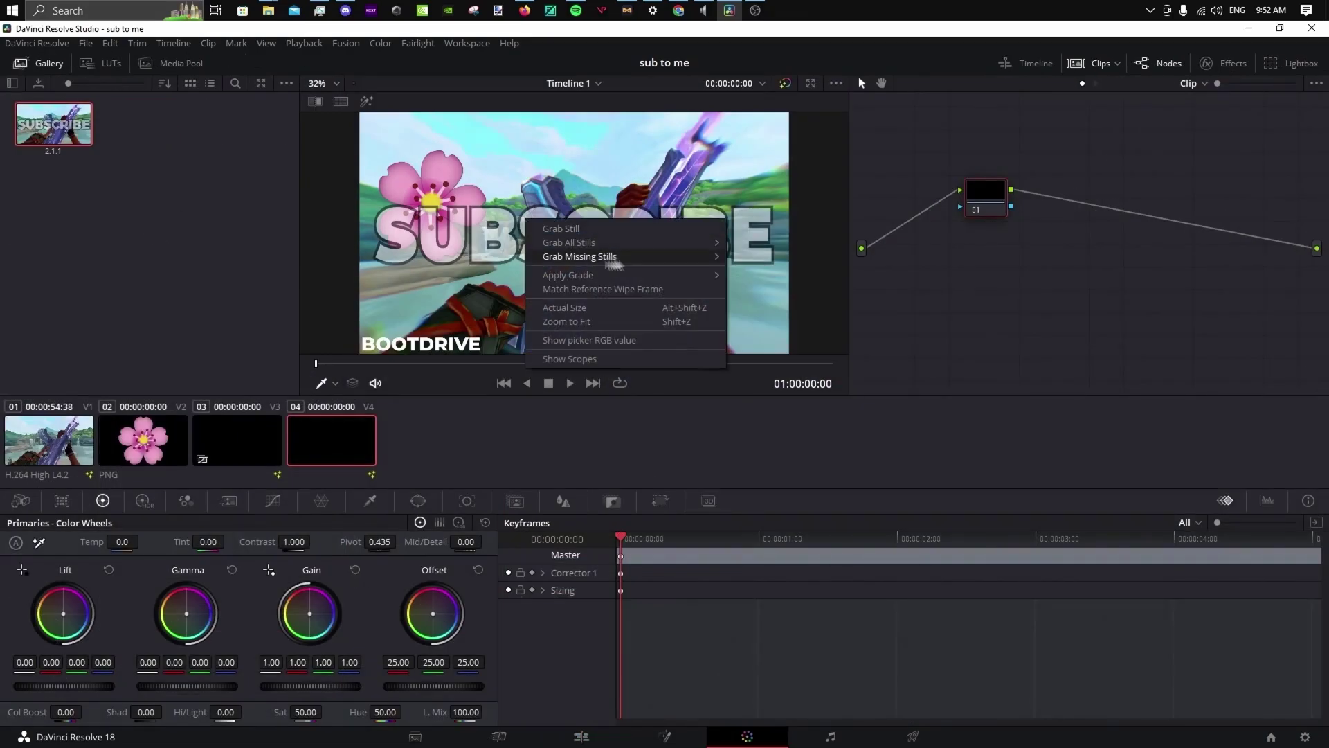
click(557, 228)
Export the newly grabbed still as a JPEG file named example thumbnail
right_click(161, 130)
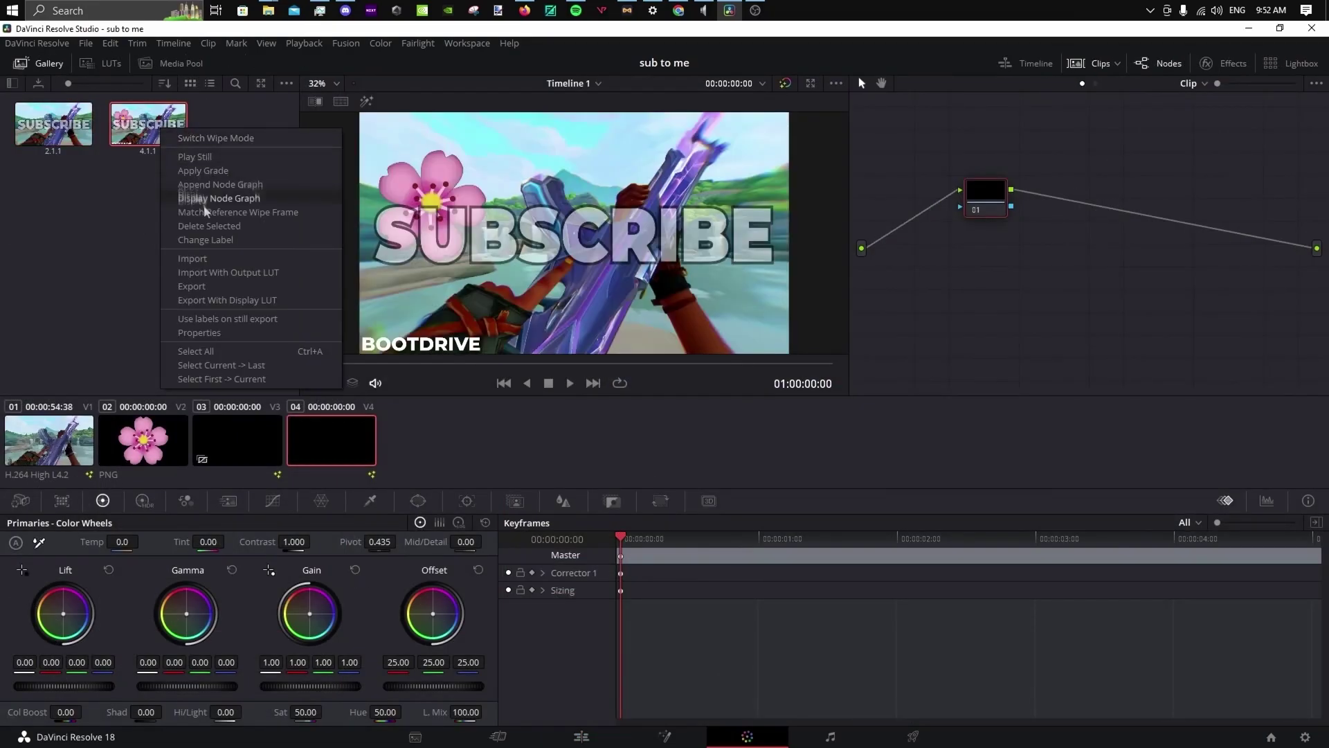
click(261, 286)
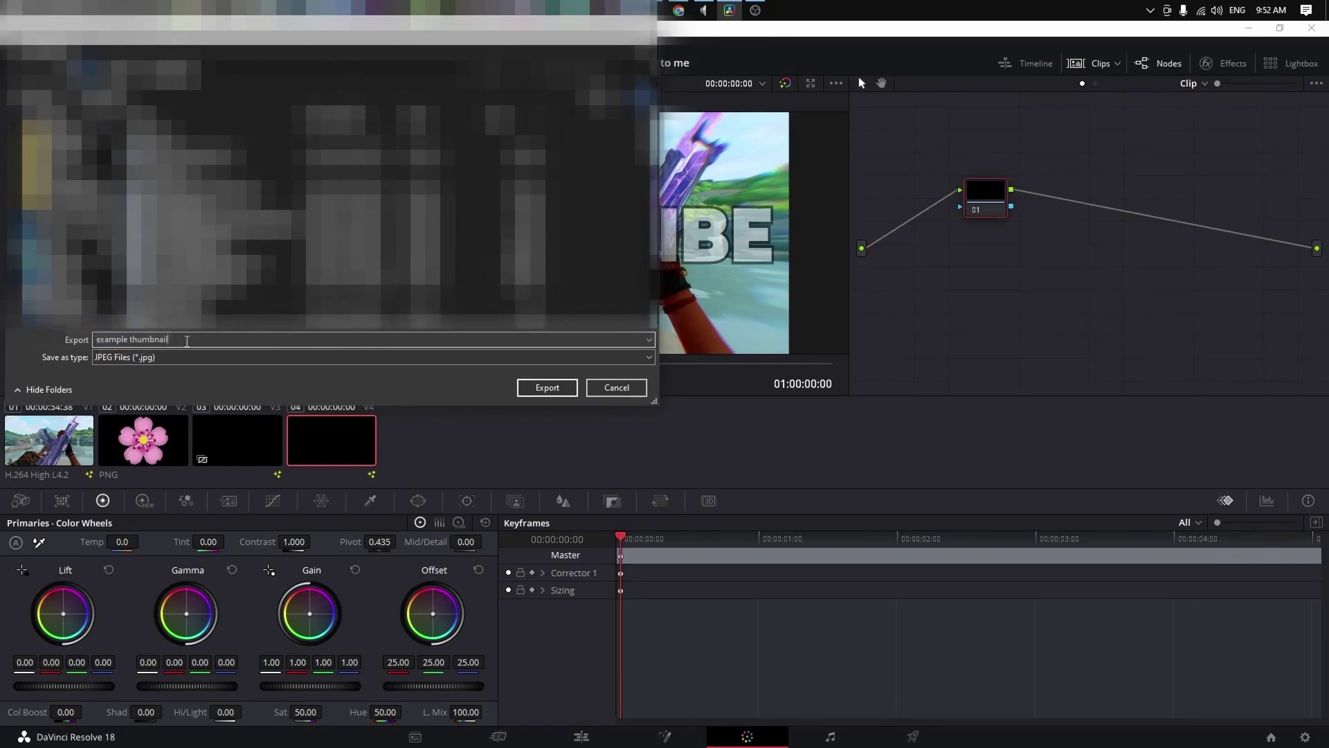
click(202, 359)
click(273, 357)
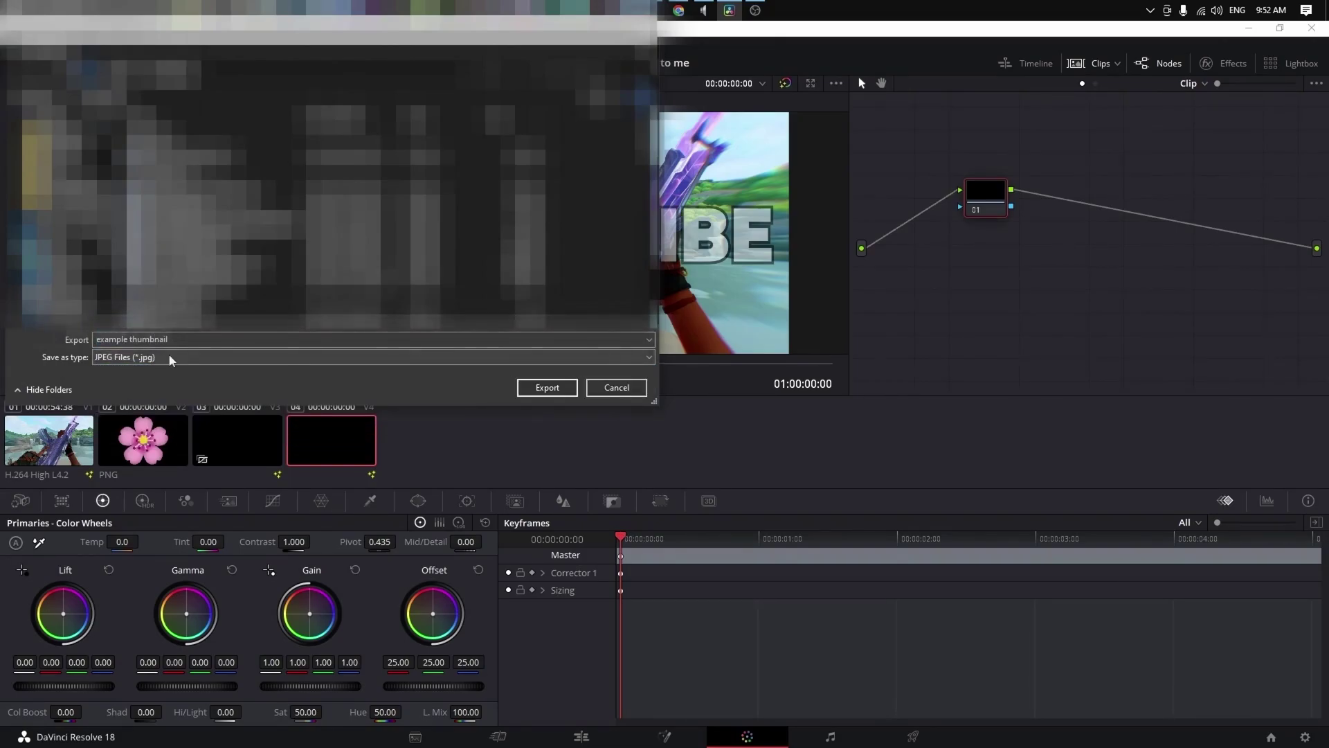
click(537, 383)
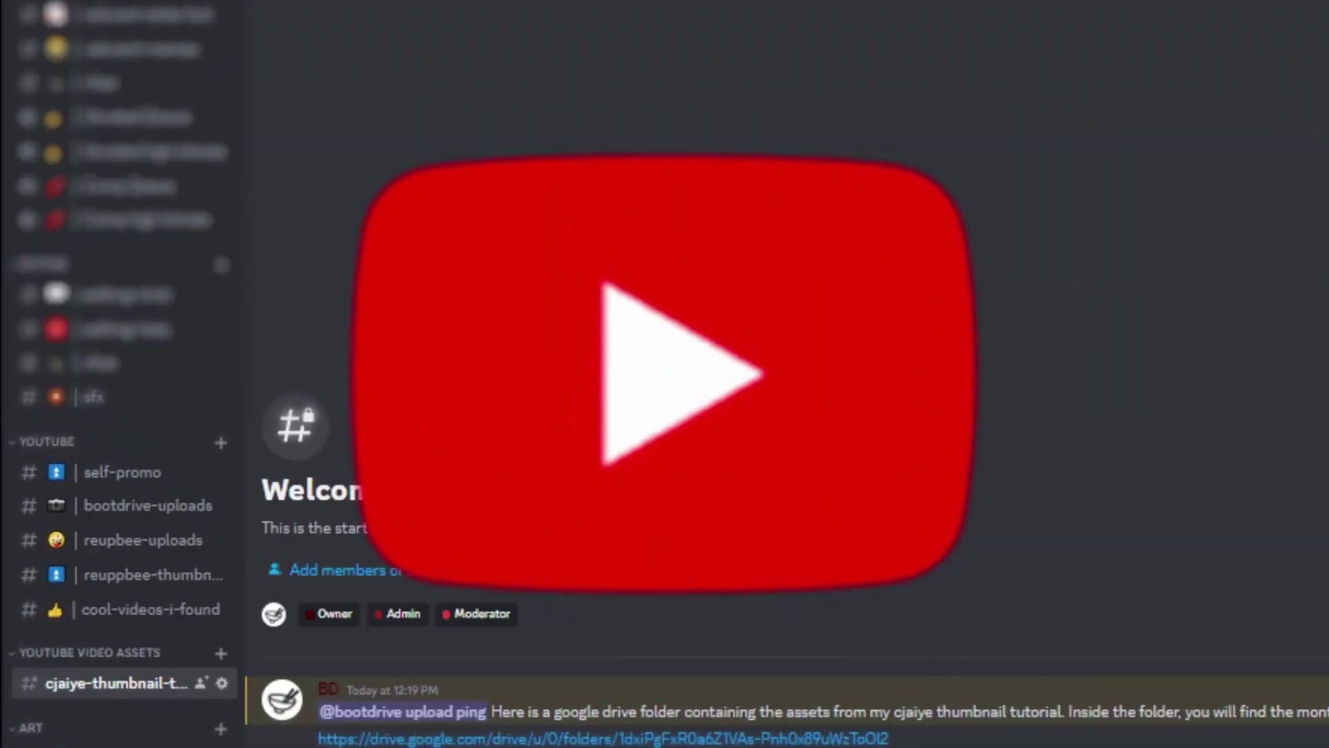